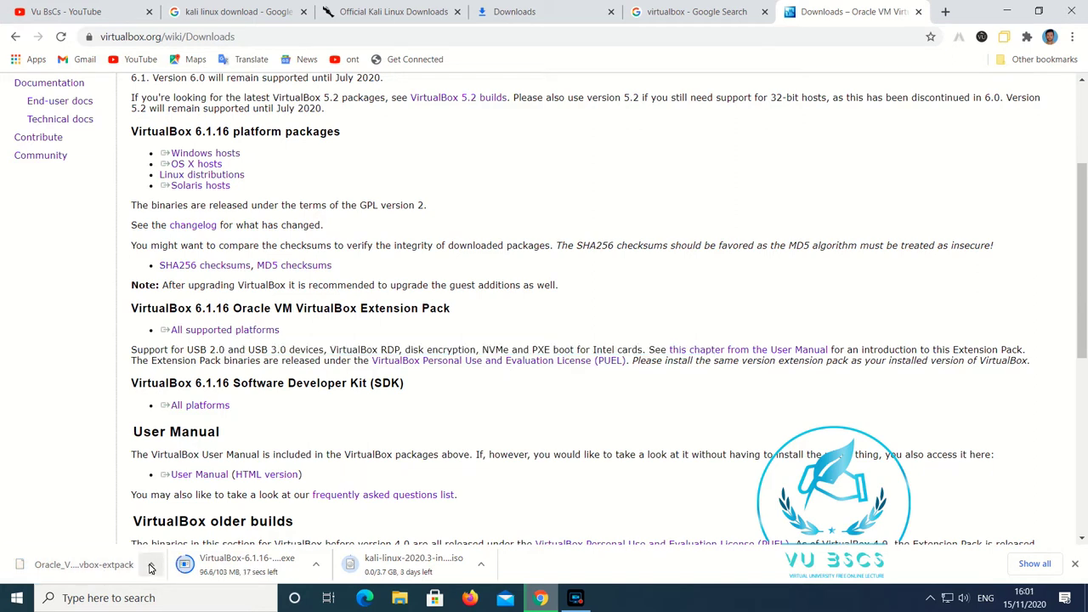
Step: Show the downloaded VirtualBox Extension Pack file in its Downloads folder from Chrome's download bar
click(151, 564)
click(189, 516)
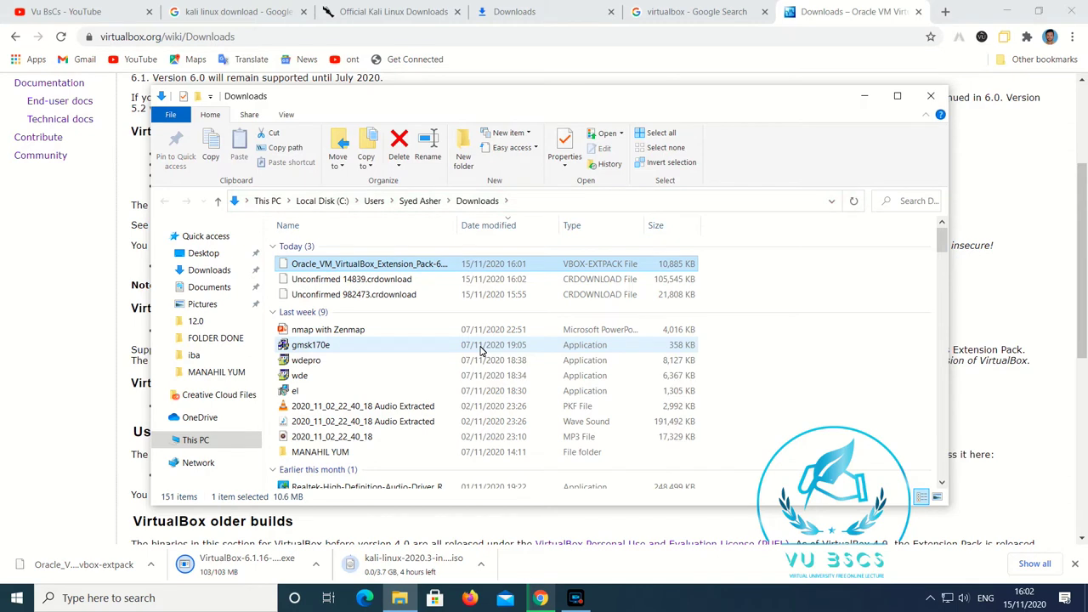
Step: Cut the Extension Pack file from Downloads and open the kali folder on the desktop
double_click(348, 262)
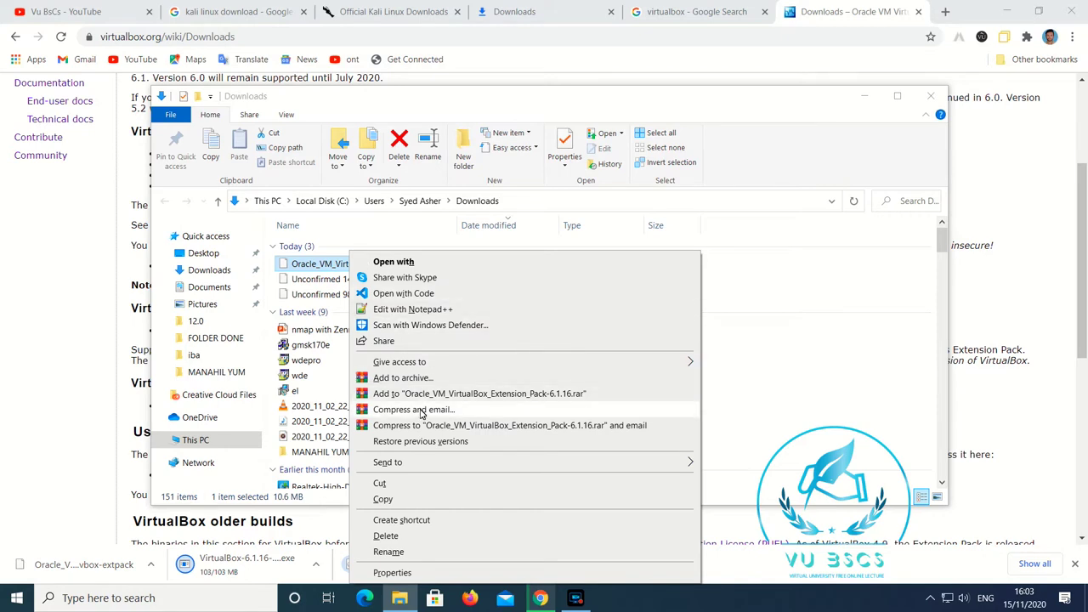
click(425, 481)
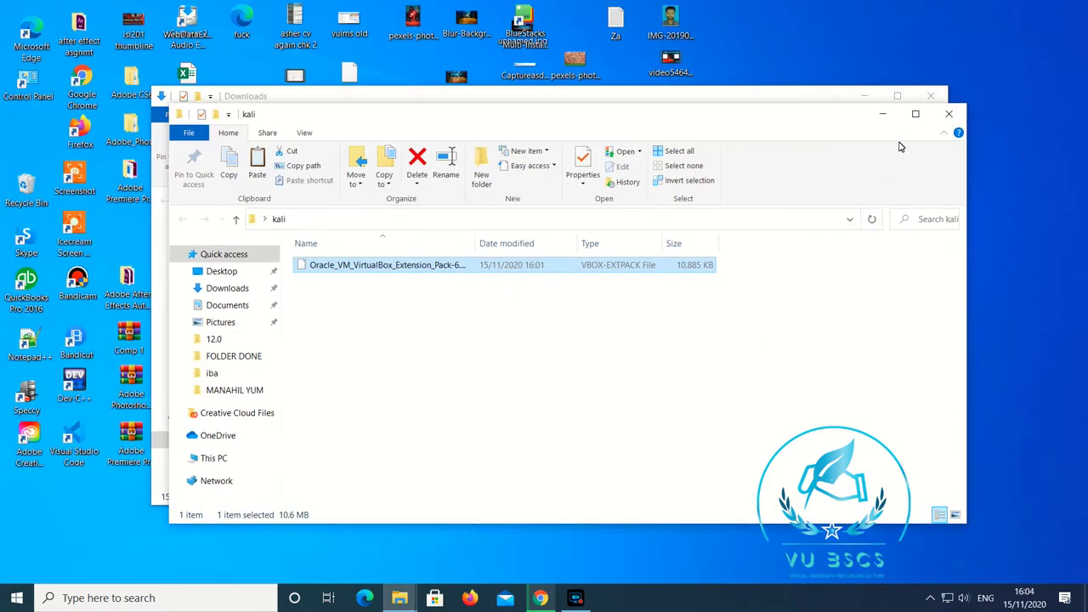
click(948, 113)
click(875, 100)
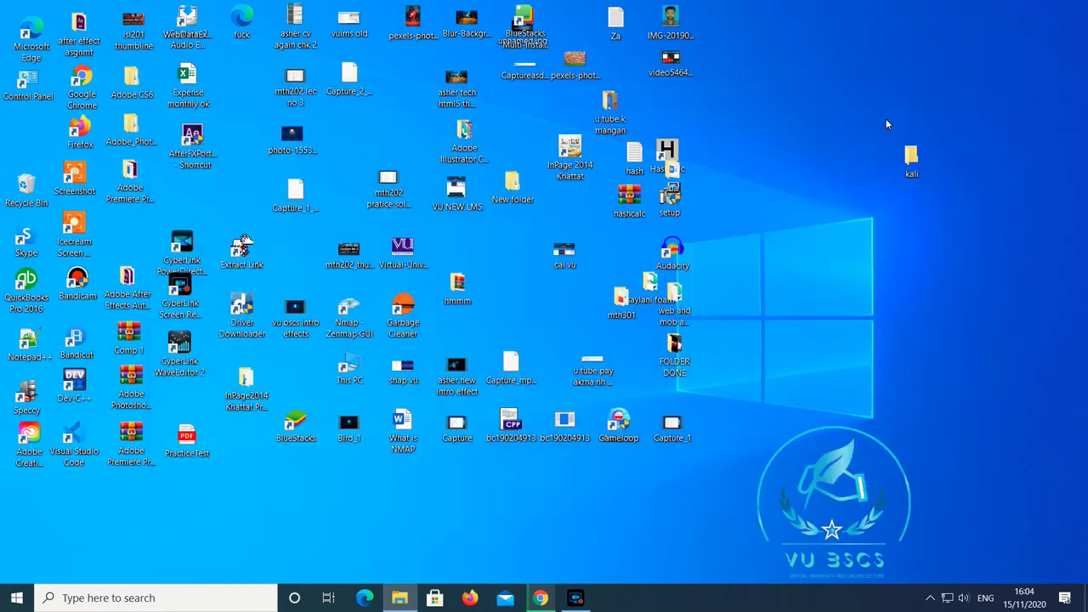
double_click(911, 163)
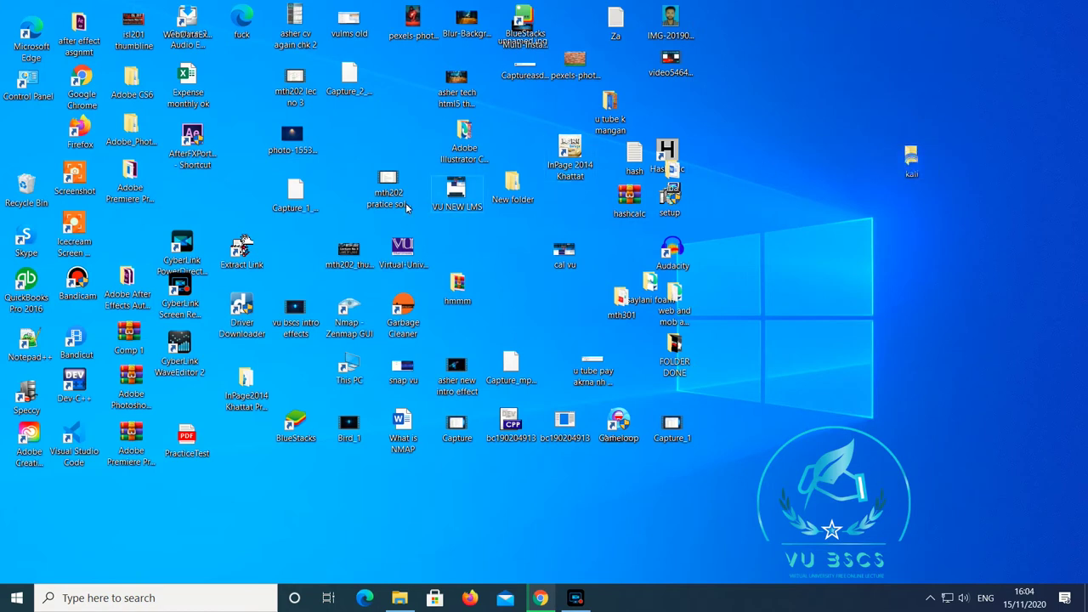
right_click(392, 308)
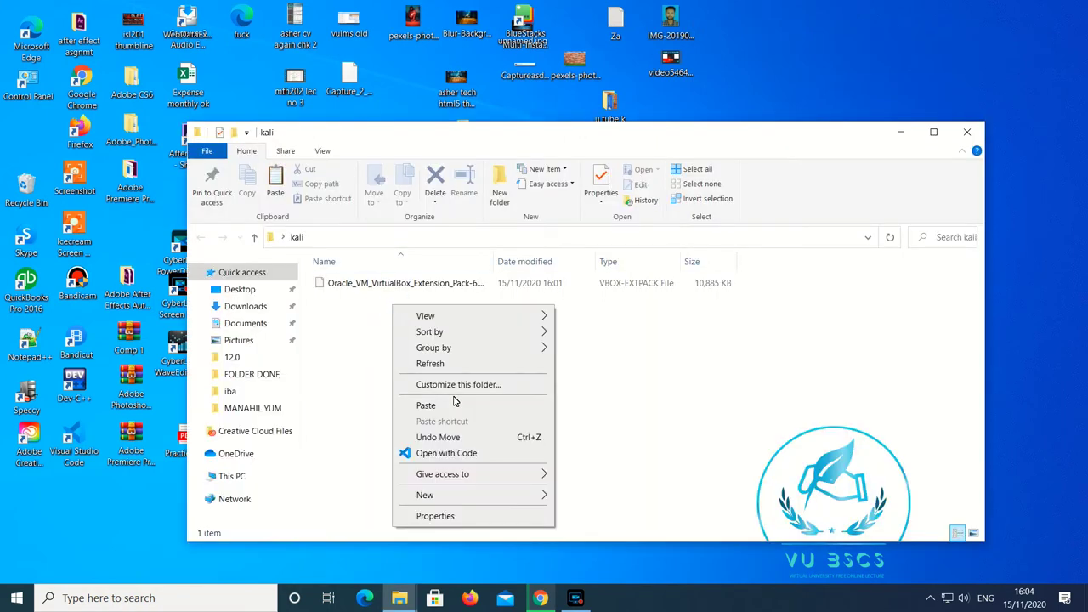
click(486, 387)
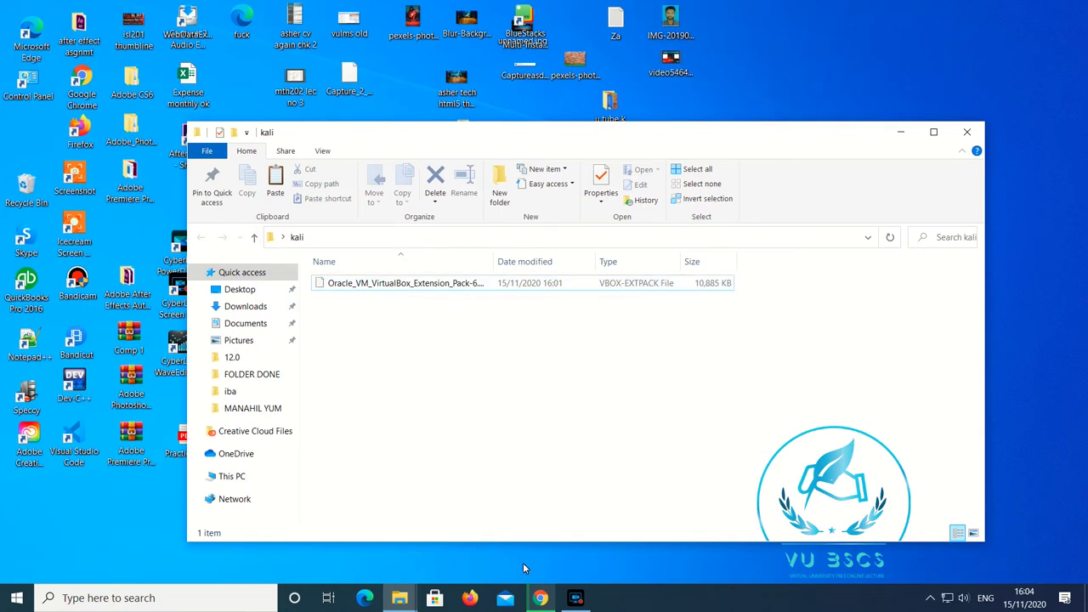
Step: Show the VirtualBox-6.1.16-140961-Win installer in Downloads and cut it
mouse_move(541, 597)
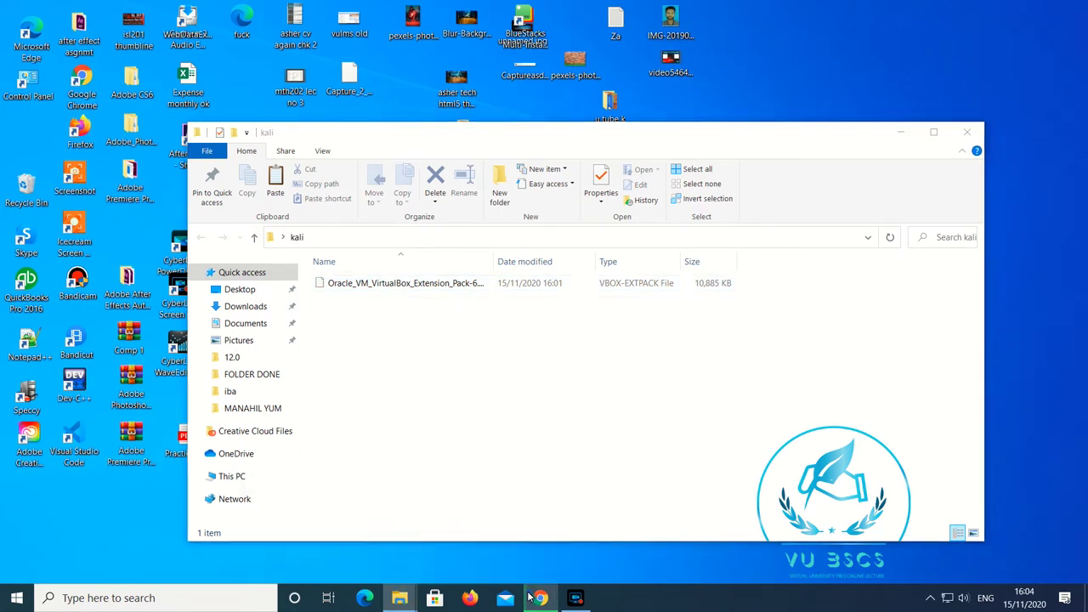
click(366, 541)
click(315, 565)
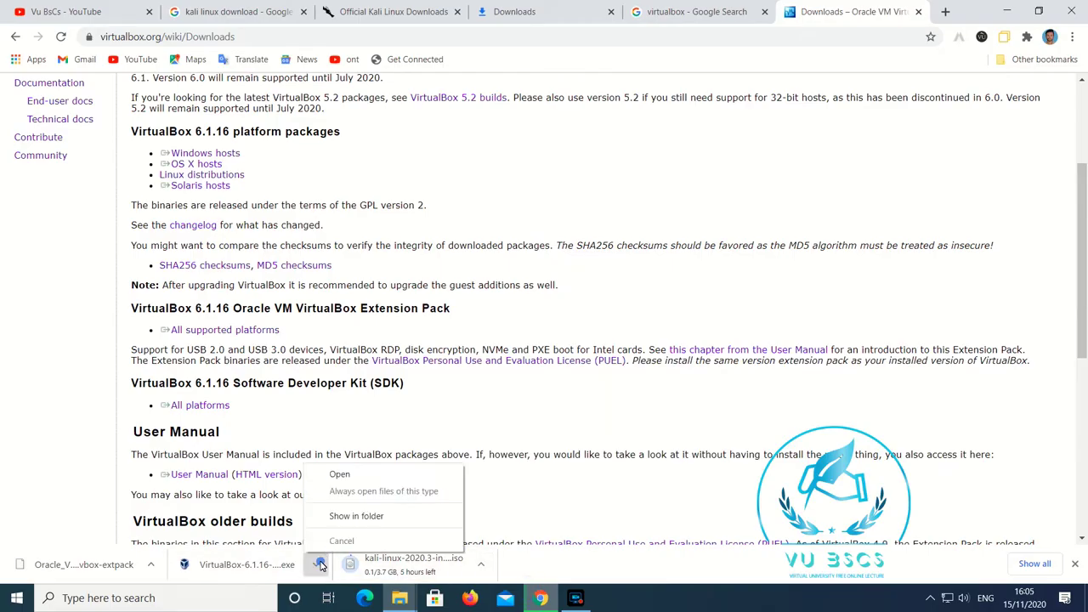
click(342, 515)
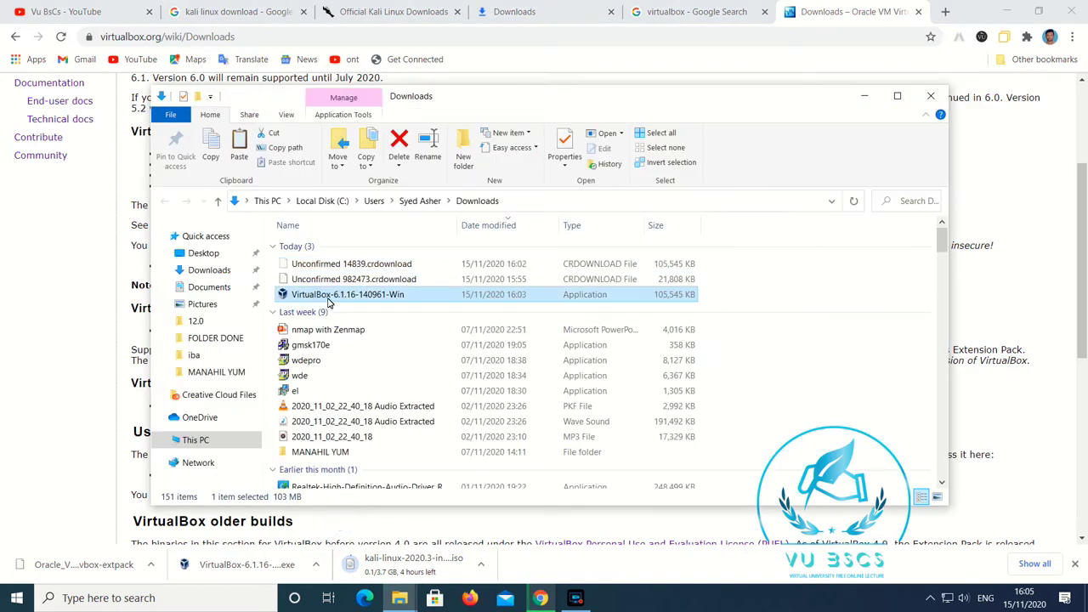
right_click(327, 298)
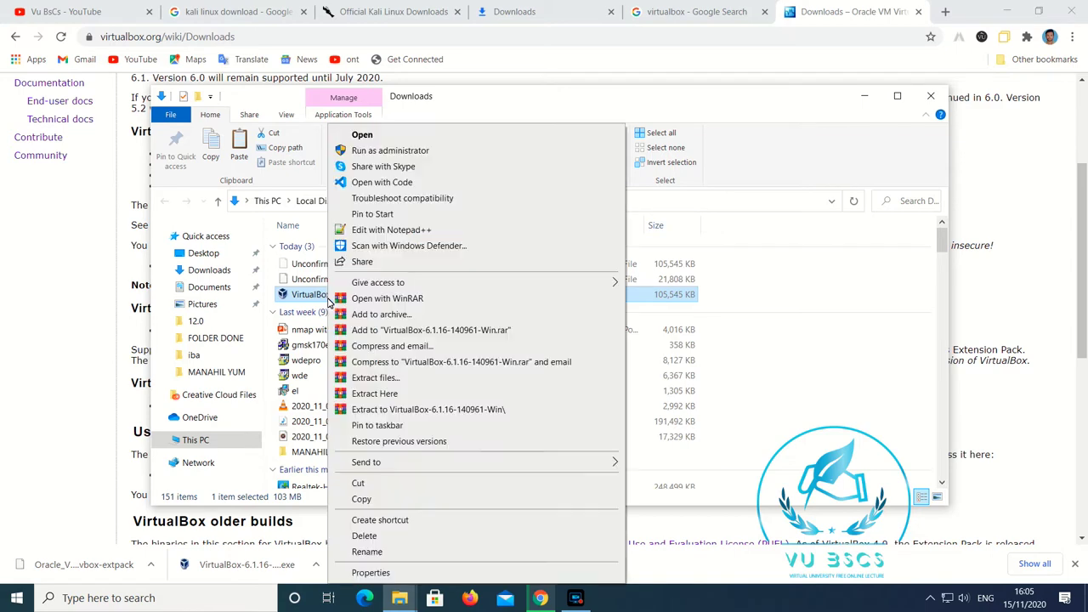
click(359, 482)
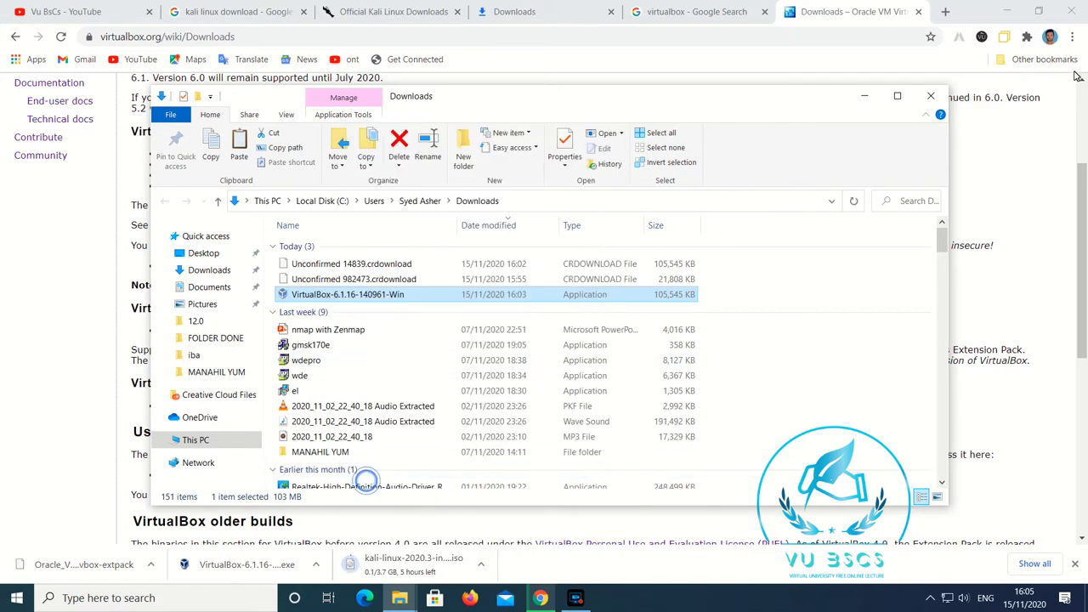
Step: Paste the VirtualBox installer into the desktop kali folder and launch it
click(1007, 11)
click(865, 96)
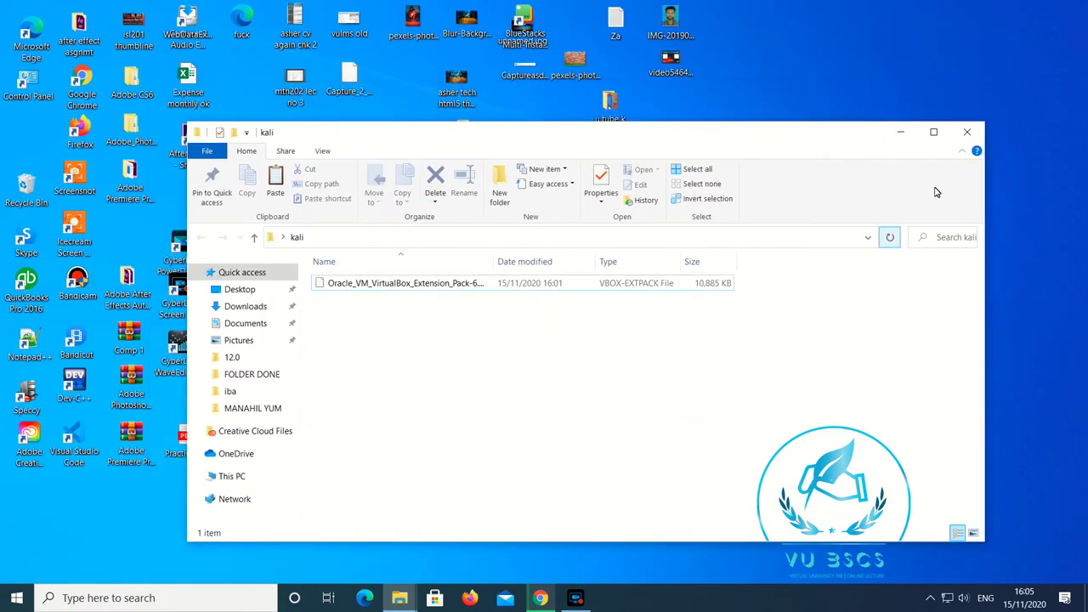
click(964, 136)
double_click(909, 161)
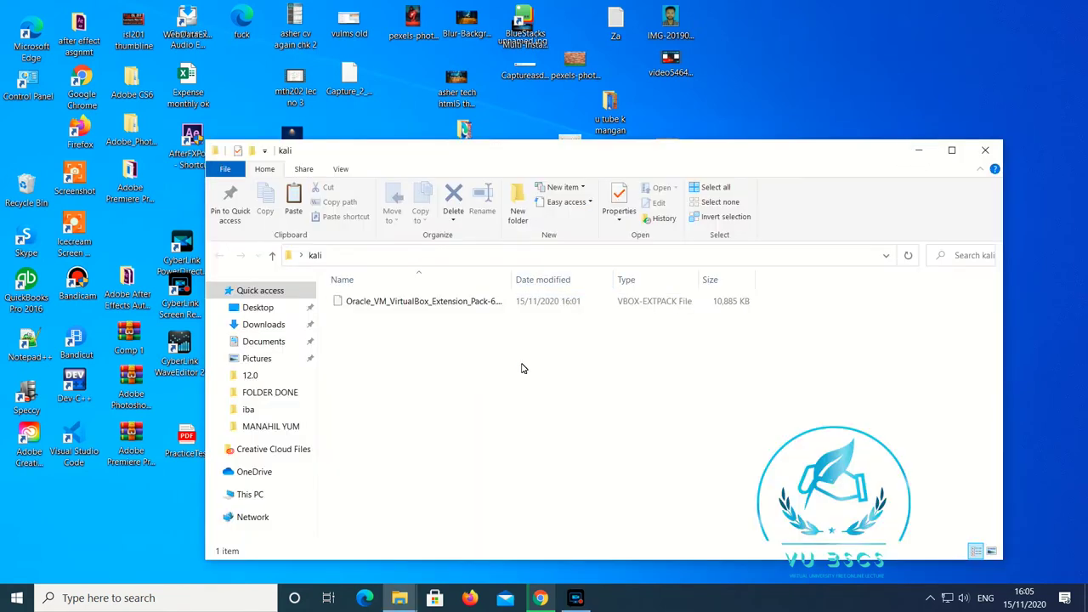
right_click(523, 361)
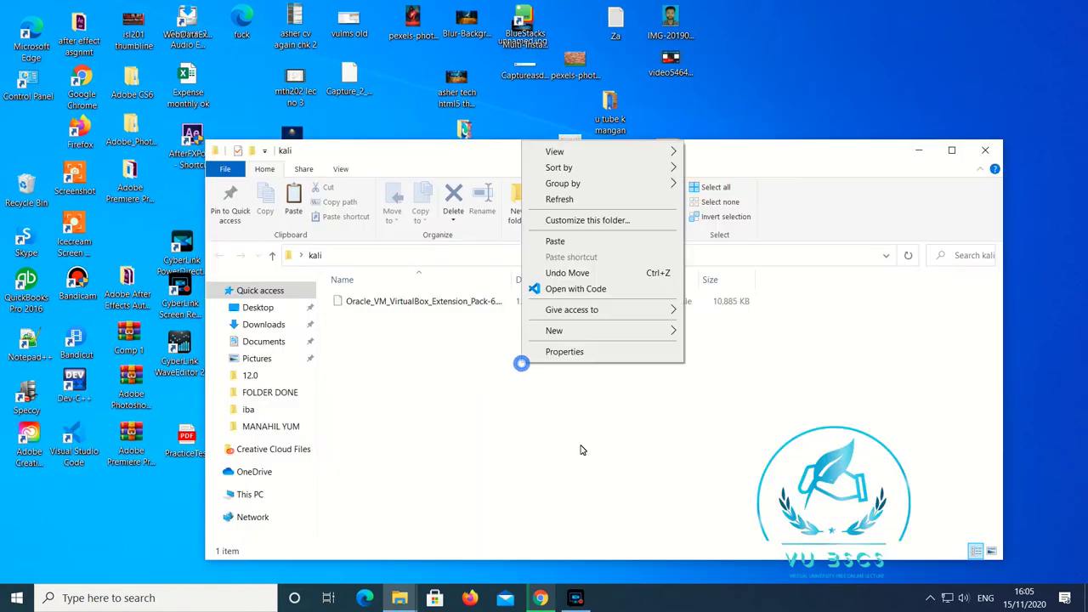
click(561, 241)
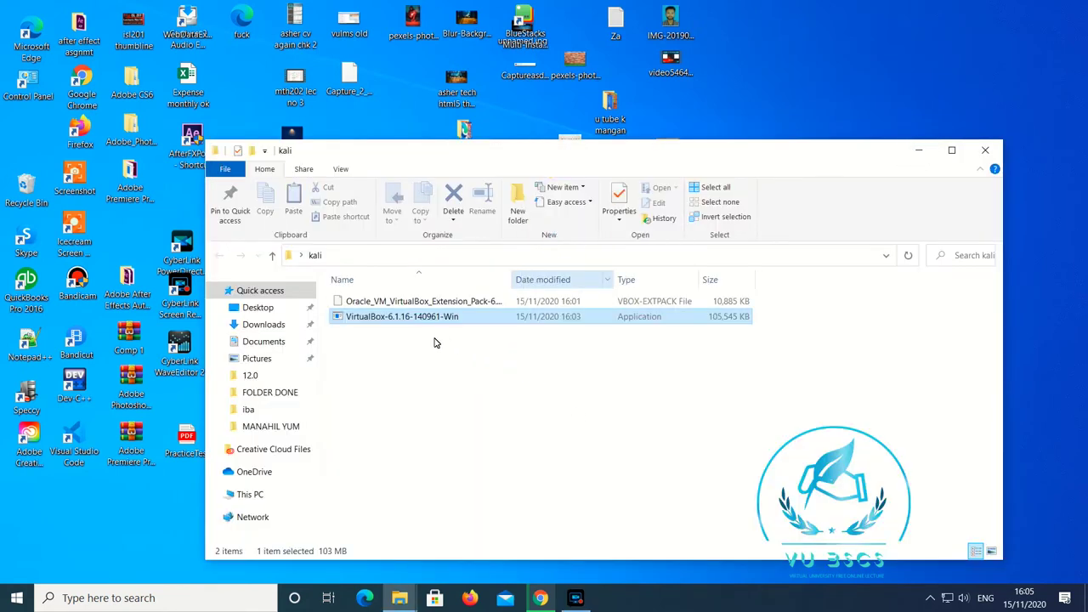
double_click(406, 319)
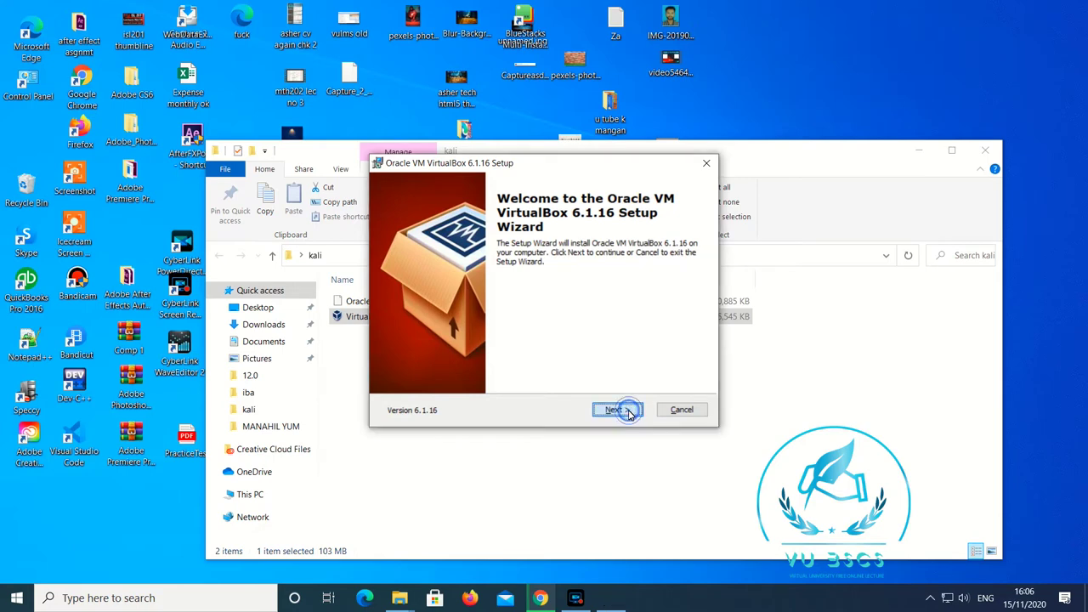
Step: Install VirtualBox 6.1.16 with default features and shortcuts, accepting the network interfaces reset warning
click(629, 413)
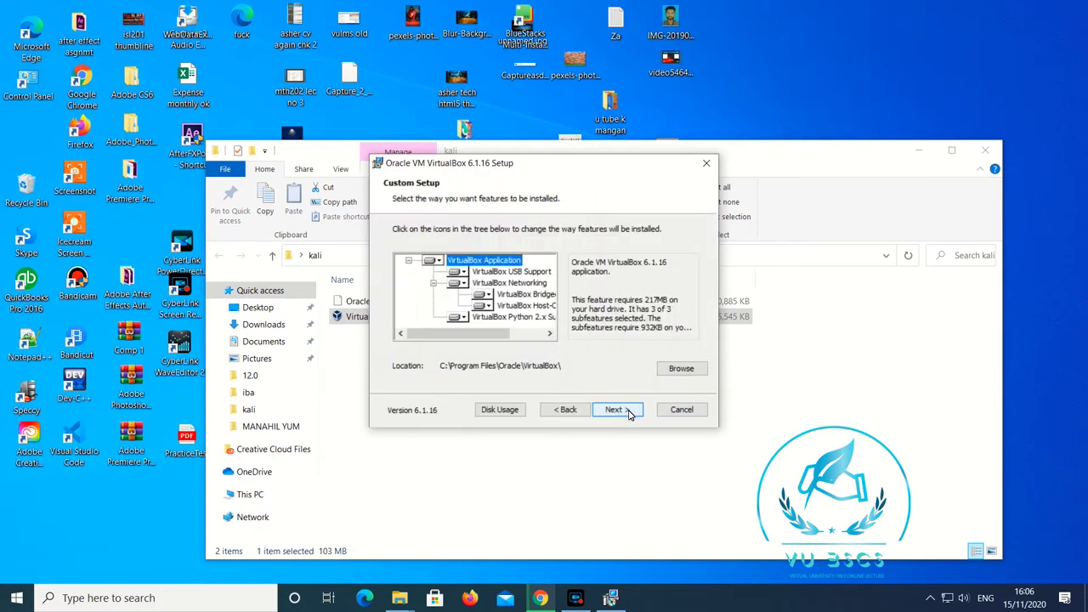
click(629, 413)
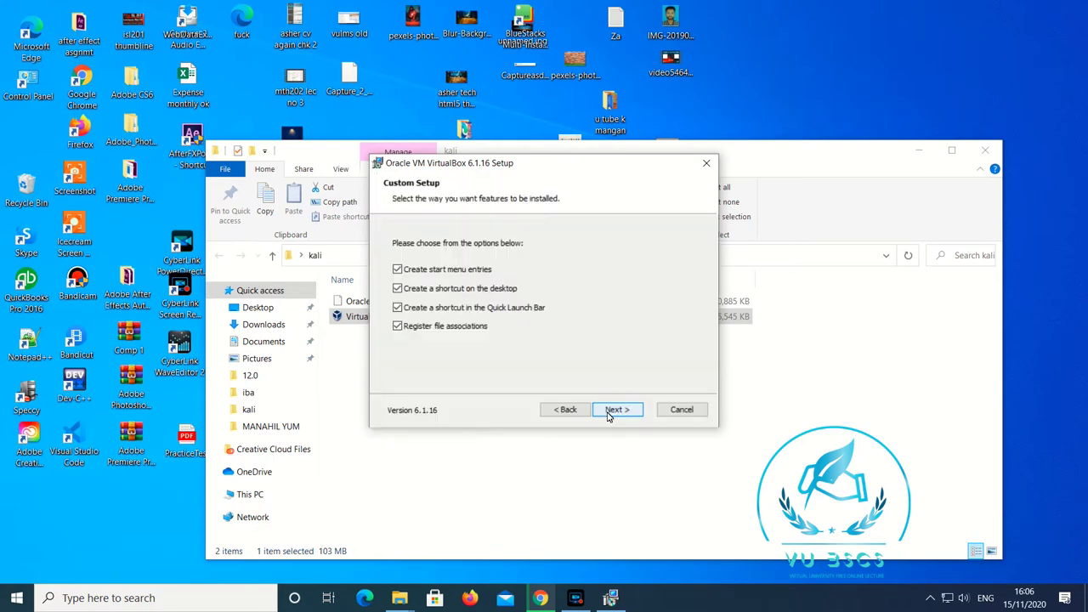
click(608, 413)
click(609, 412)
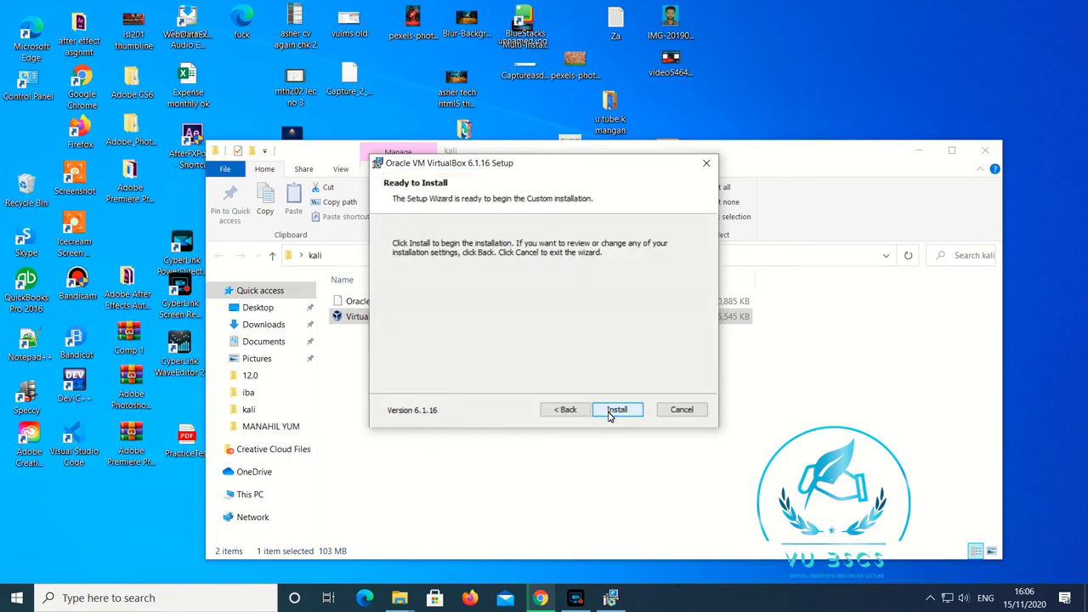
click(608, 411)
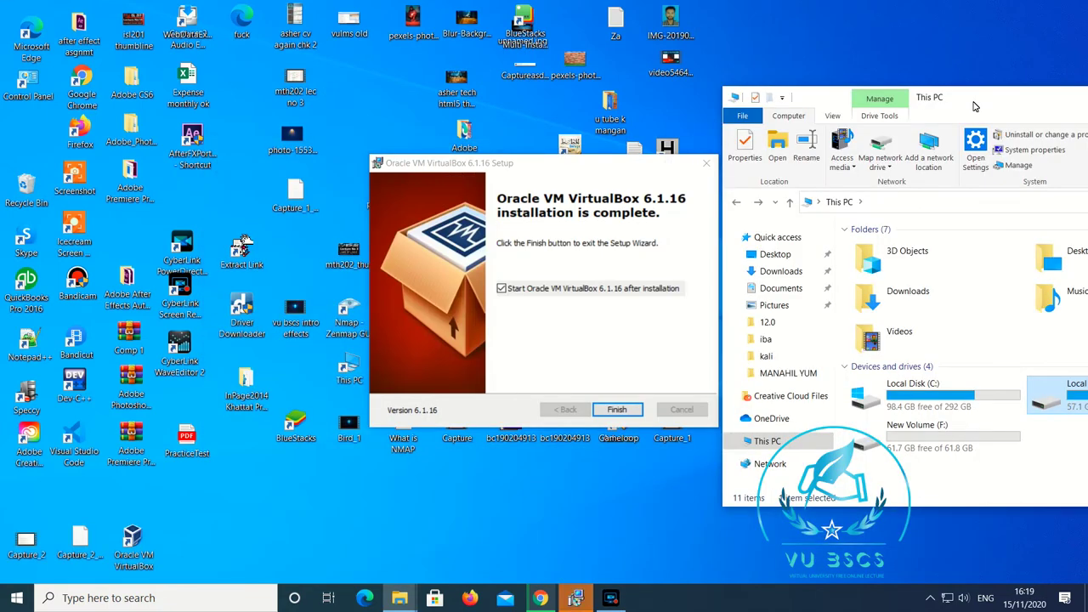
Step: Finish the VirtualBox setup wizard and close the This PC window
click(616, 409)
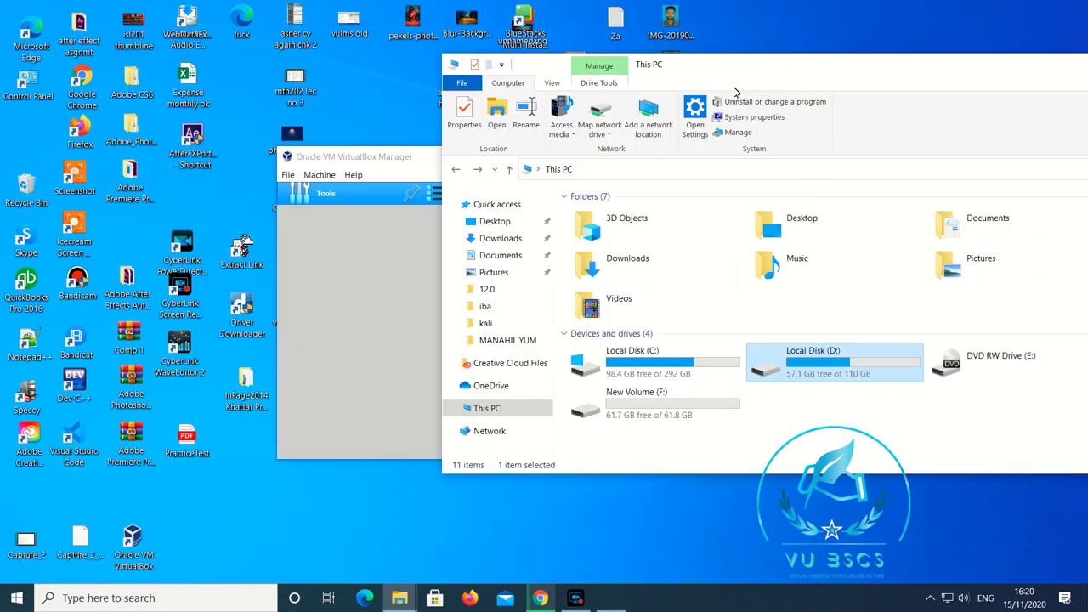
drag(968, 67, 933, 206)
click(963, 180)
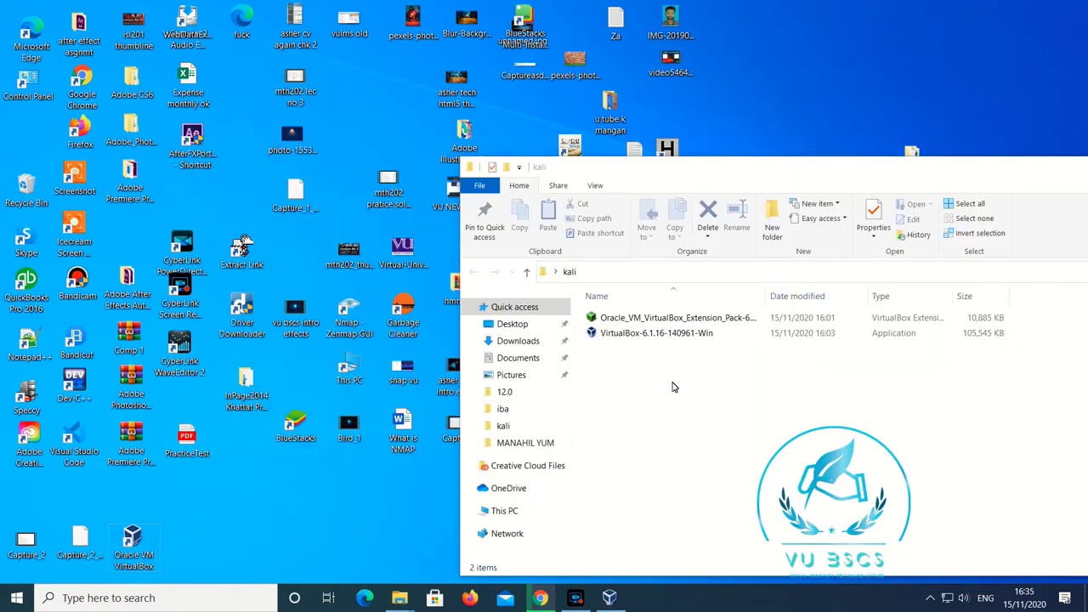
Step: Launch VirtualBox Manager from its desktop shortcut and open File > Preferences
key(shift+F10)
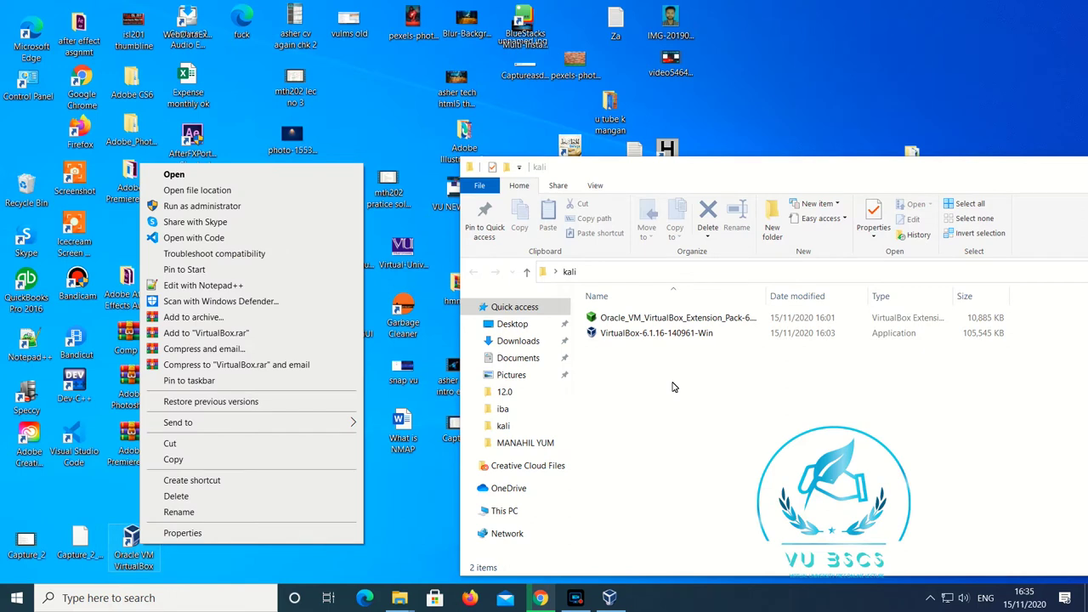
click(200, 174)
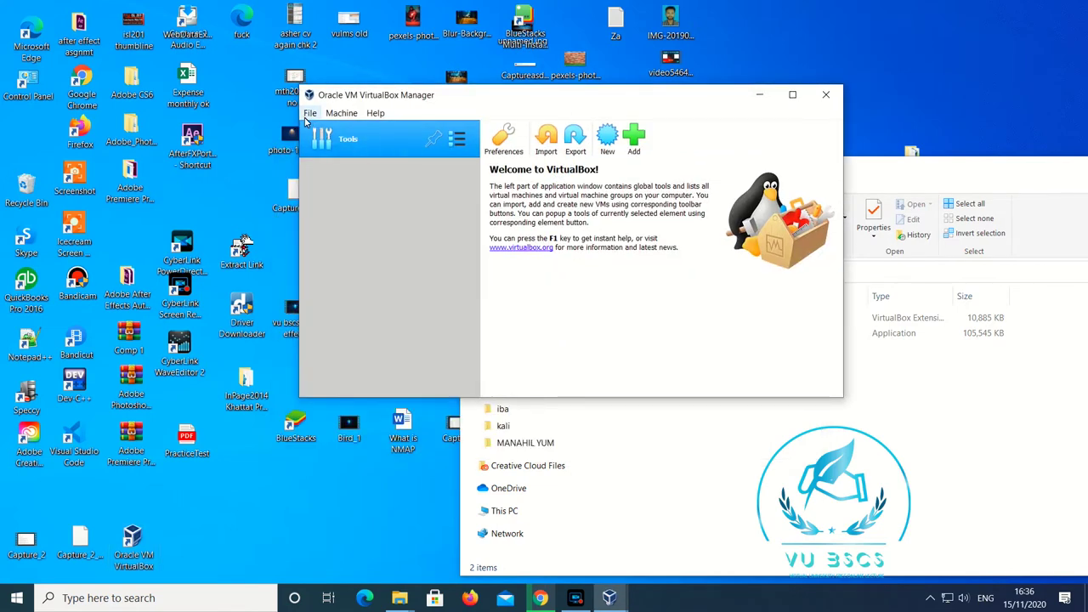
click(310, 113)
click(349, 129)
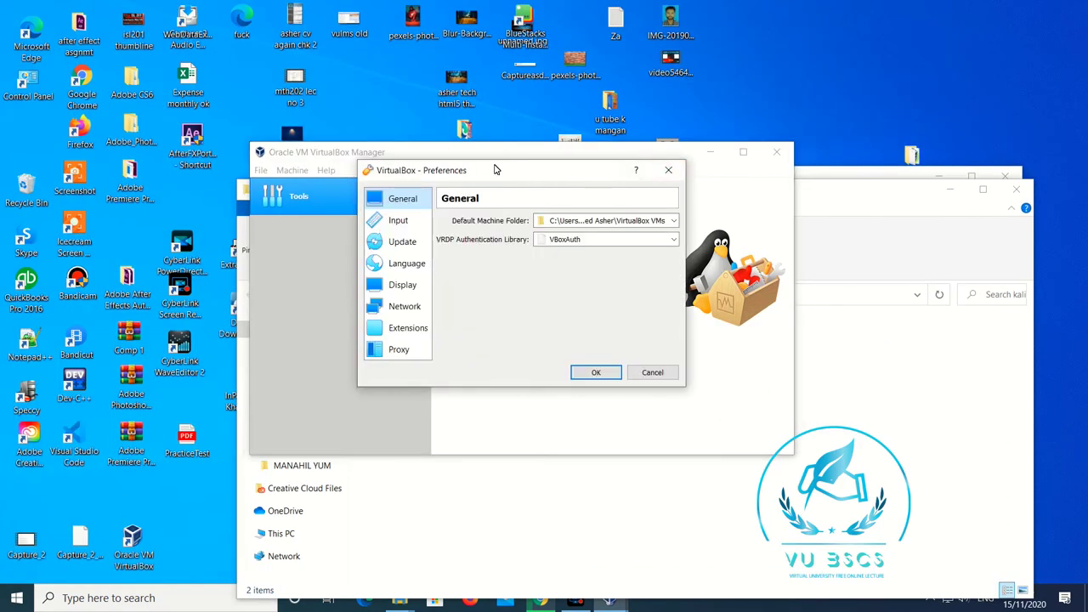
Step: Add the Extension Pack file from Desktop\kali on the Extensions page of Preferences
click(408, 331)
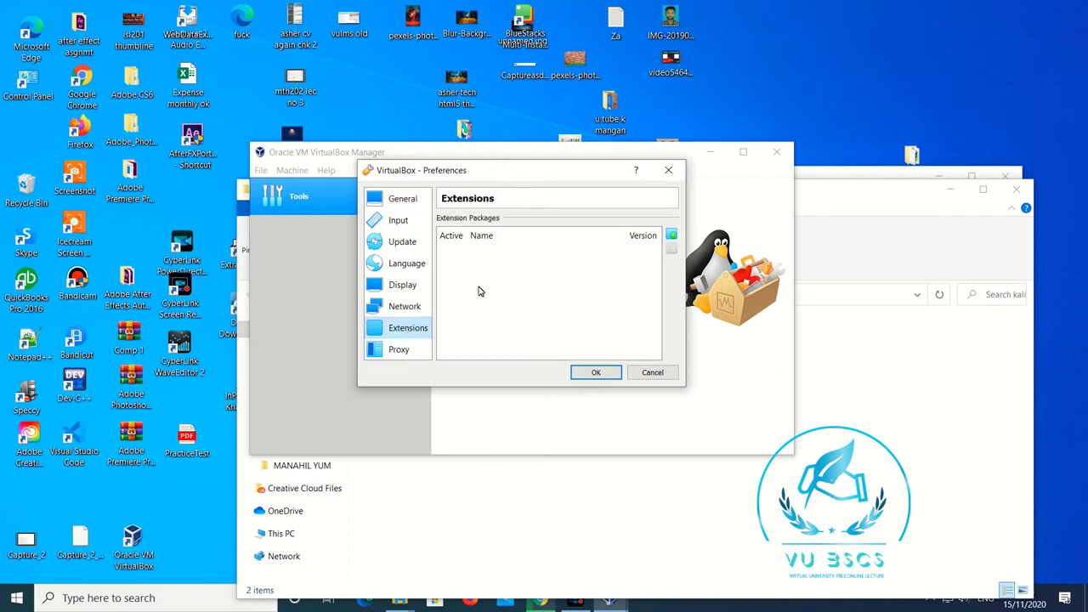
click(671, 237)
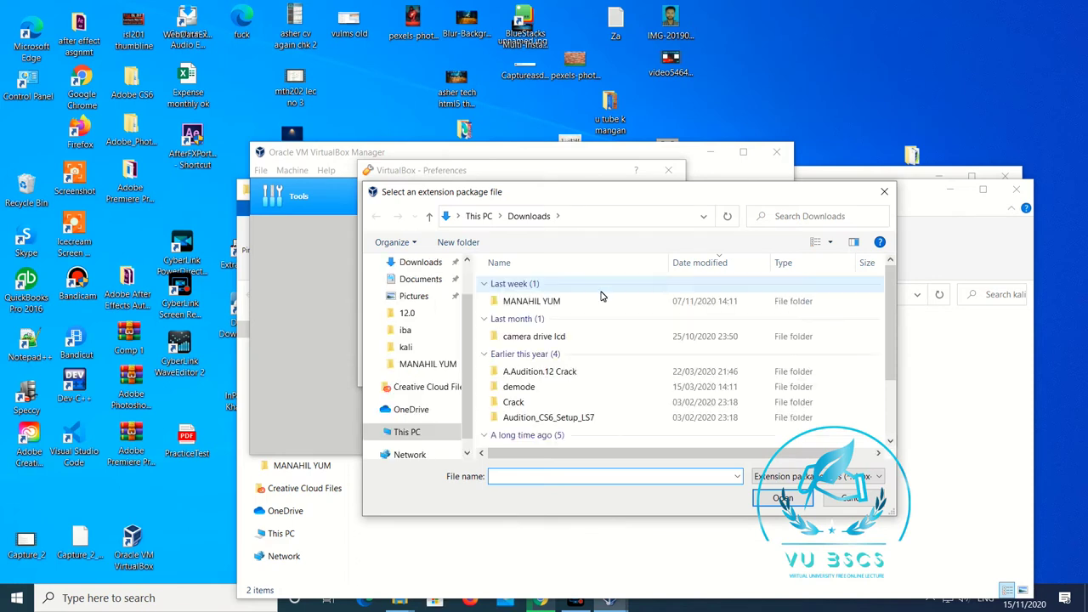
click(409, 414)
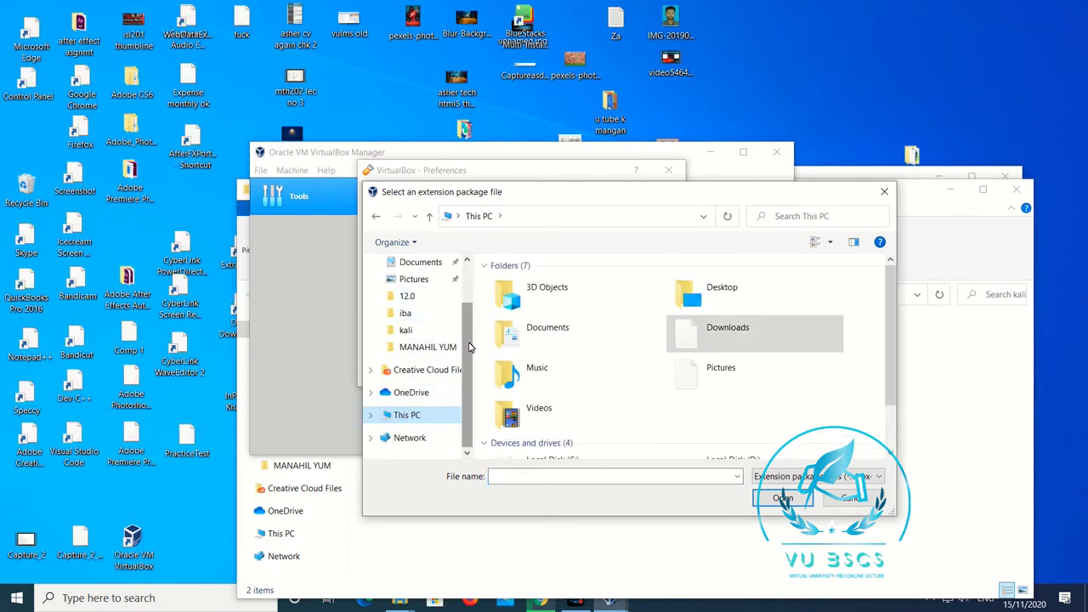
scroll(448, 365, up, 5)
click(416, 291)
scroll(726, 323, down, 1)
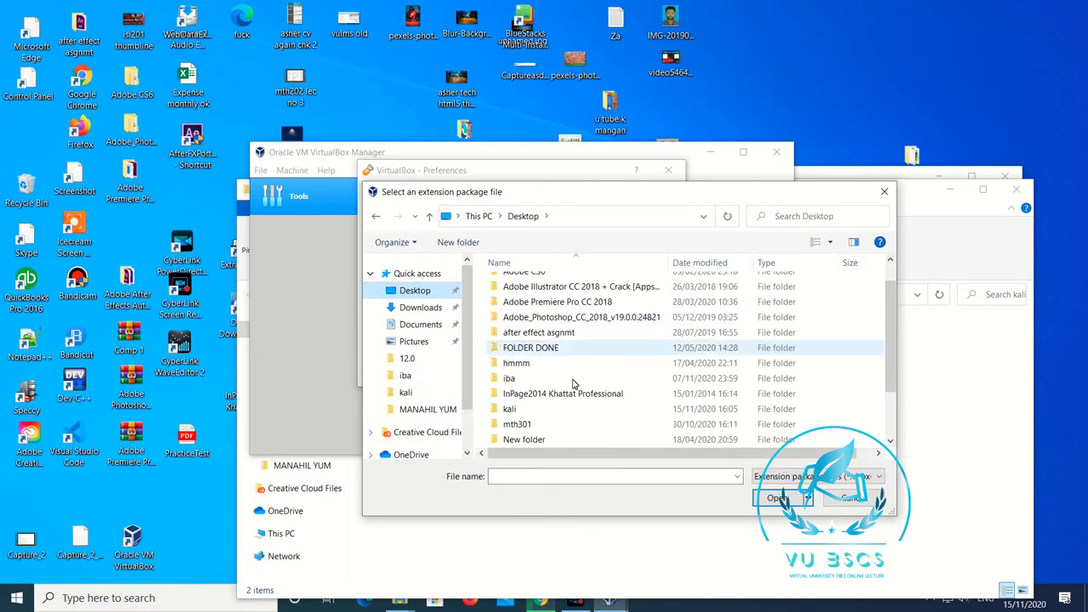
double_click(535, 423)
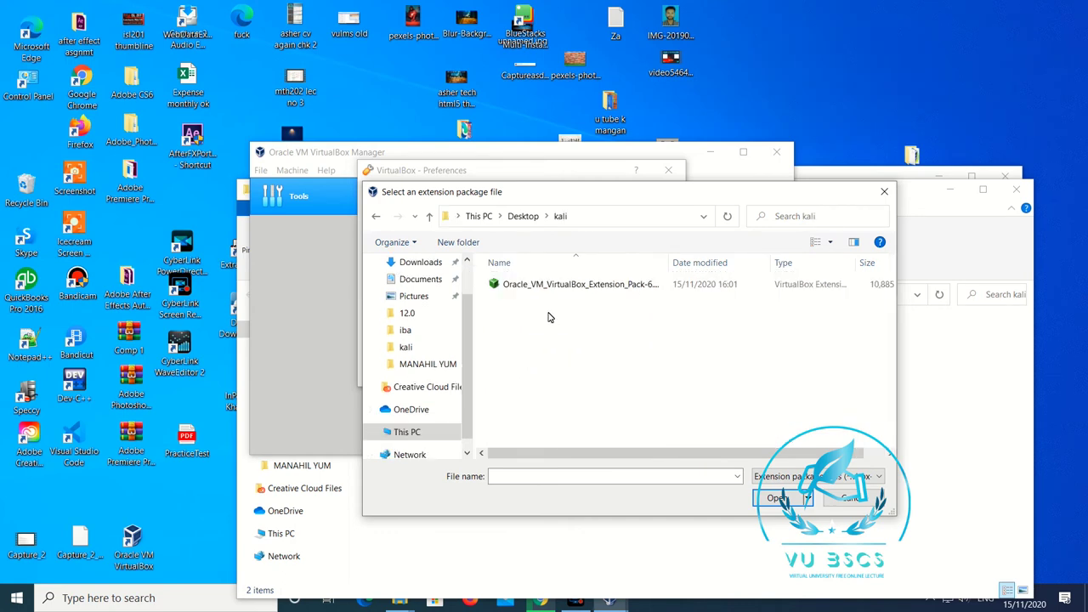
click(548, 285)
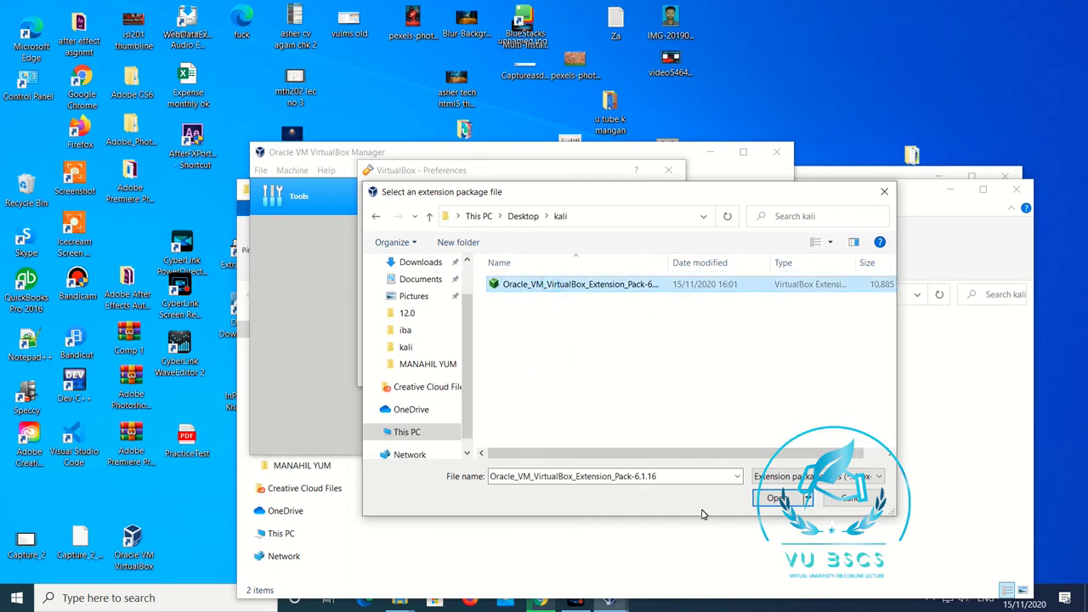
click(780, 499)
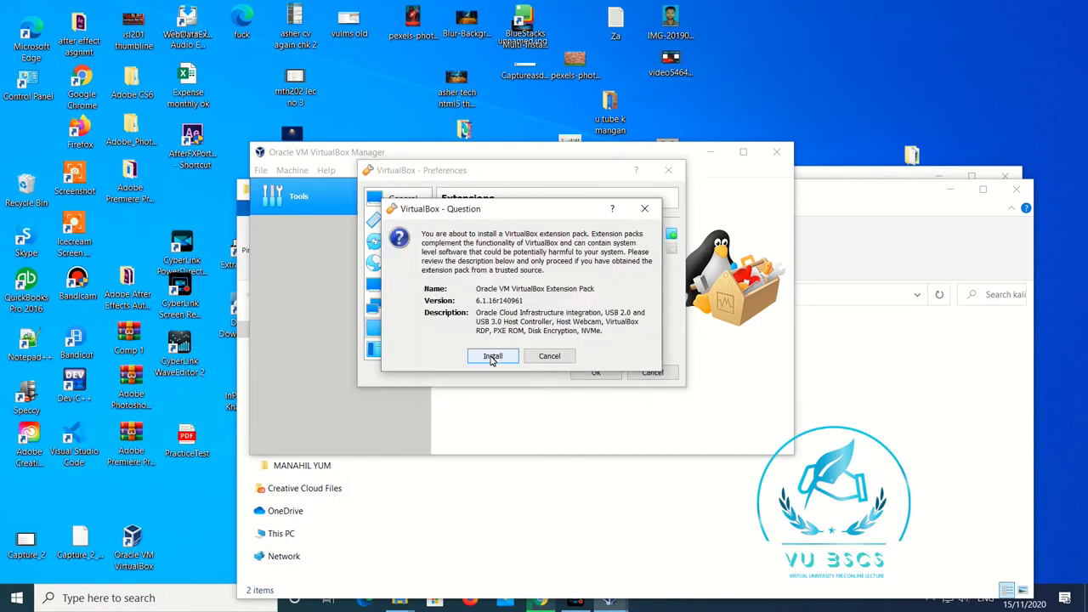
Step: Install Extension Pack 6.1.16, agree to its licence, and close Preferences with OK
click(491, 356)
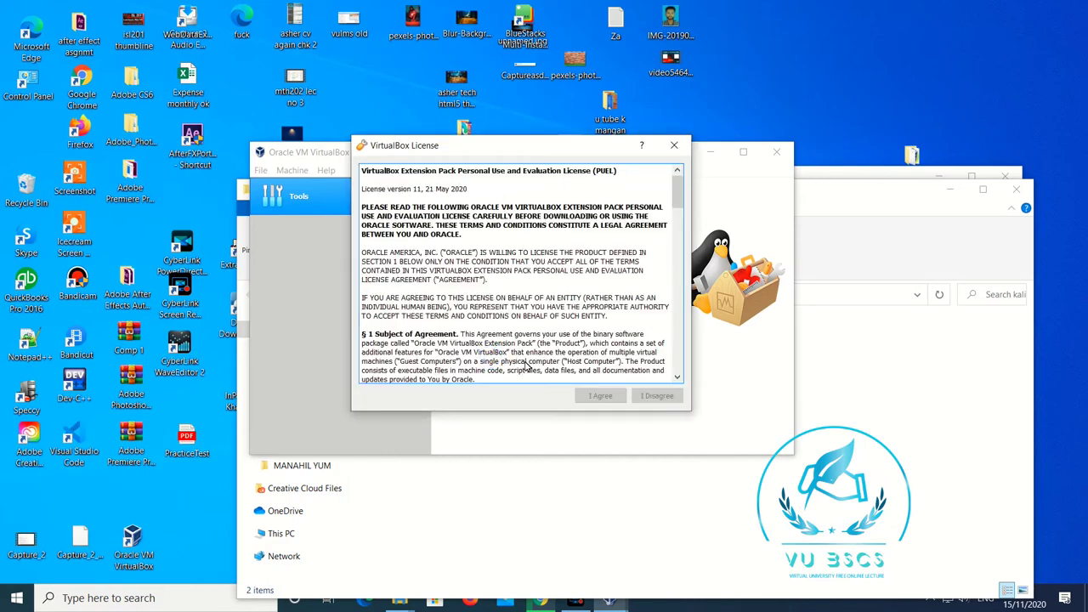
scroll(578, 340, down, 5)
scroll(582, 321, down, 15)
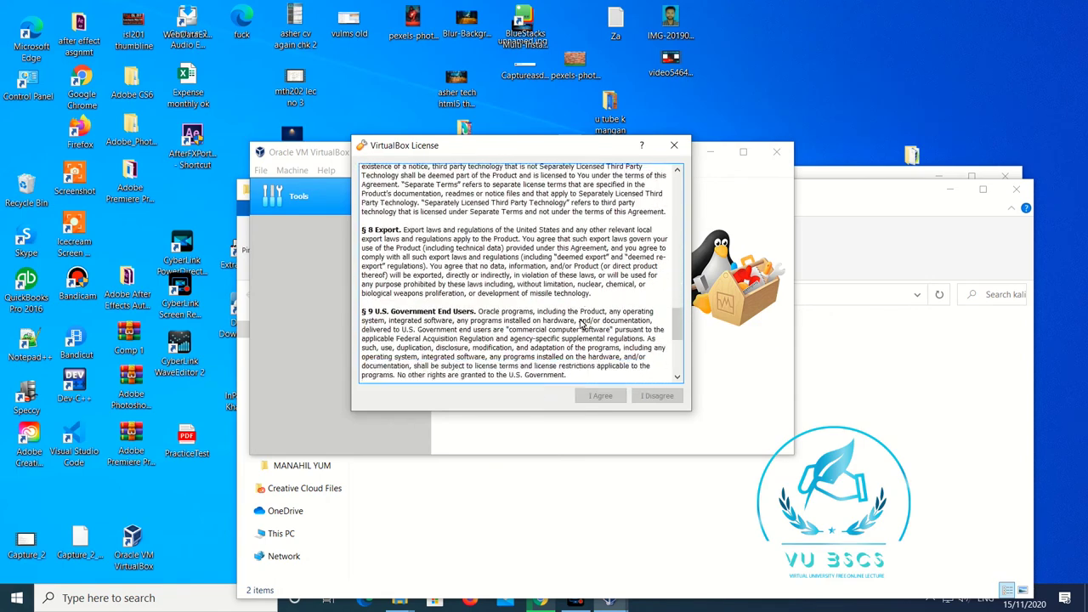
click(599, 396)
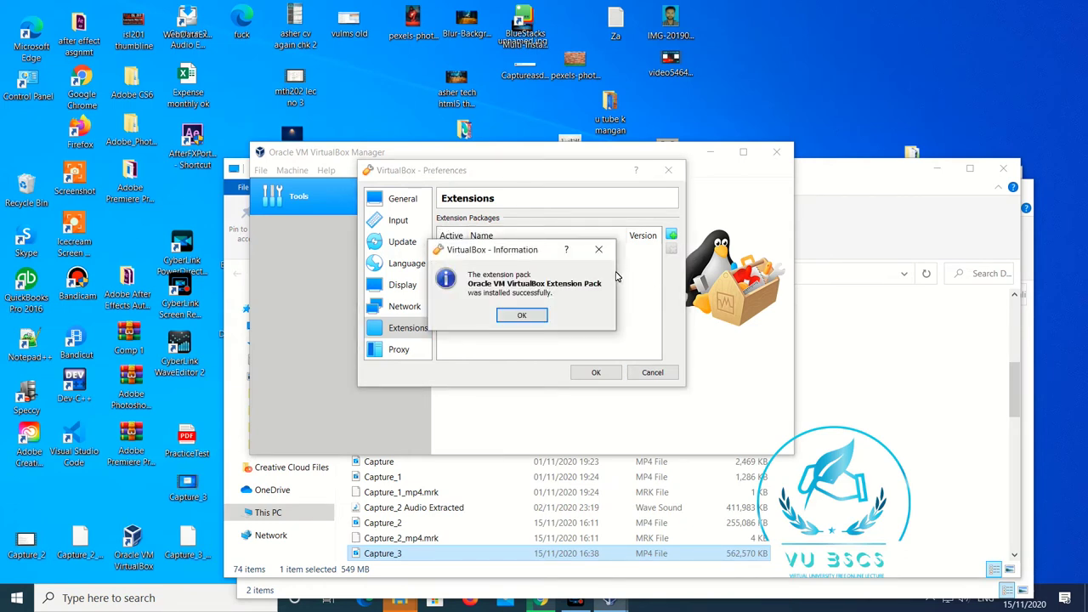
click(522, 317)
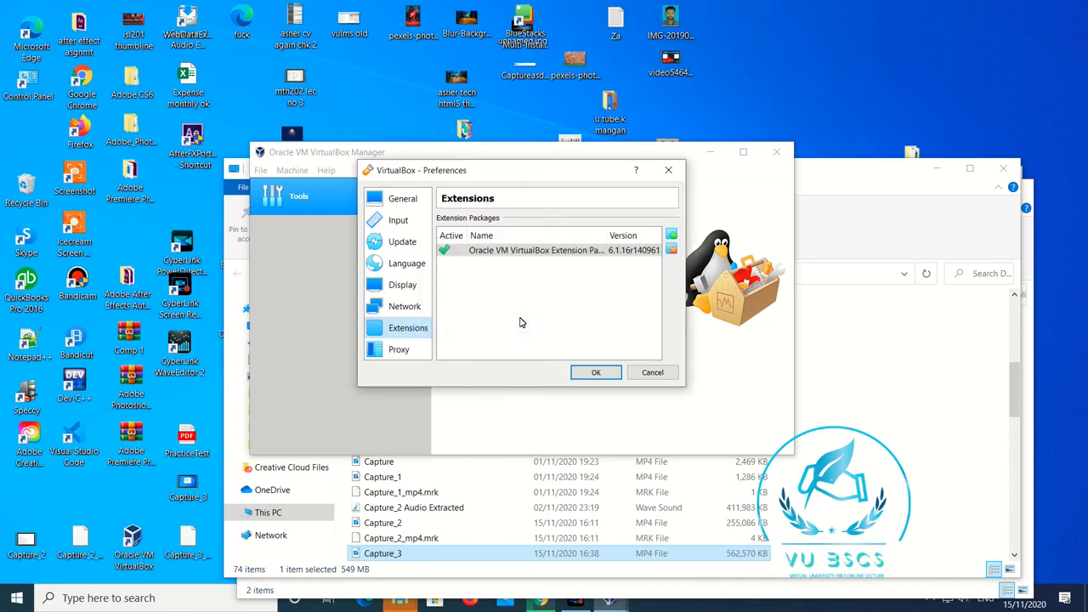
click(600, 373)
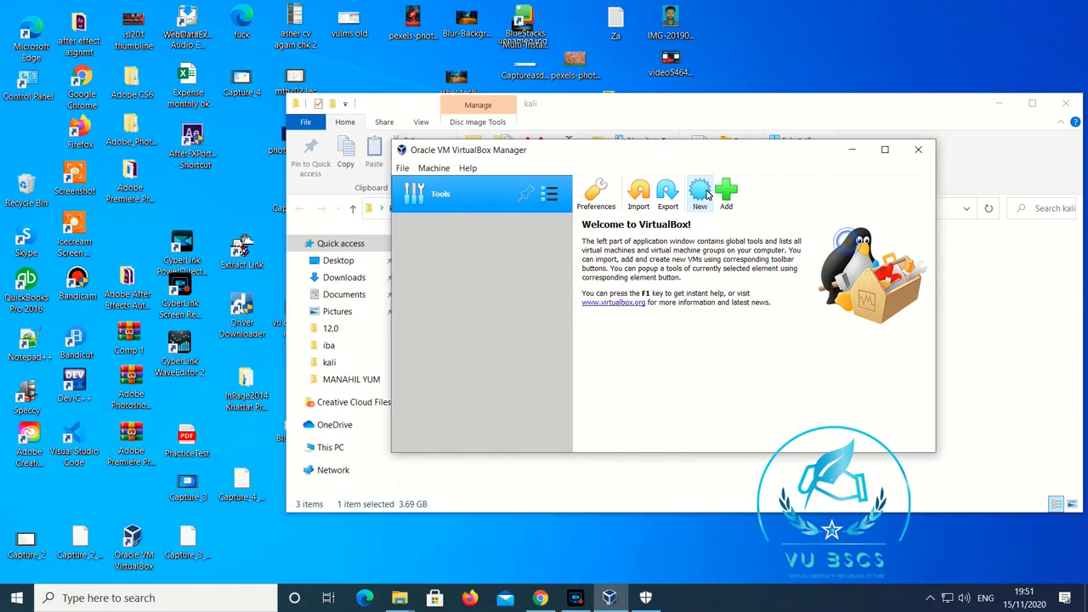
click(700, 191)
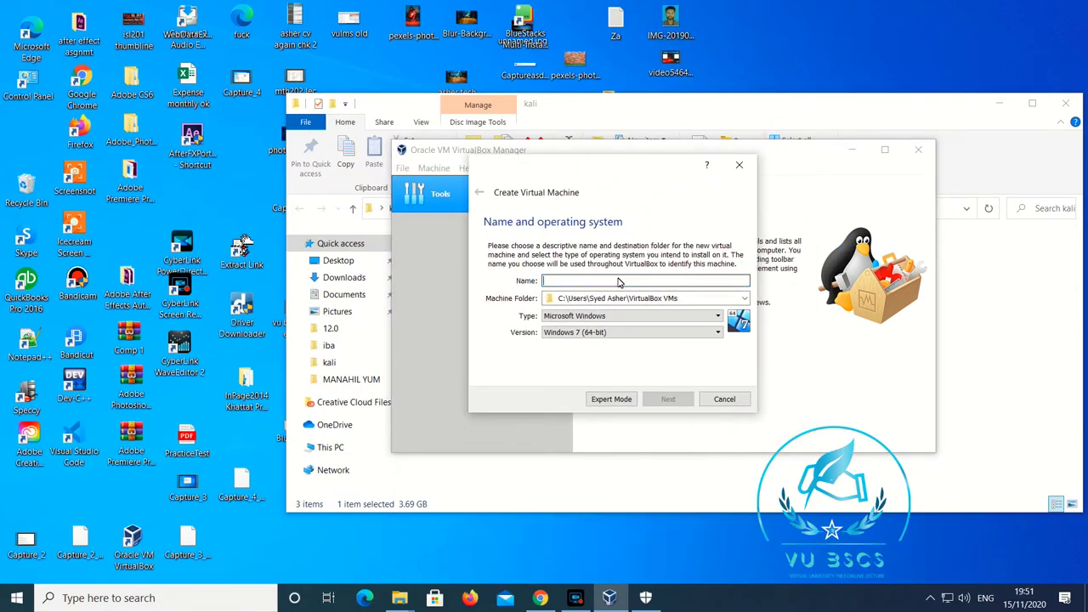
Step: Name the new VM Kali Linux 2020.3 and set its version to Debian (64-bit)
text(Kali)
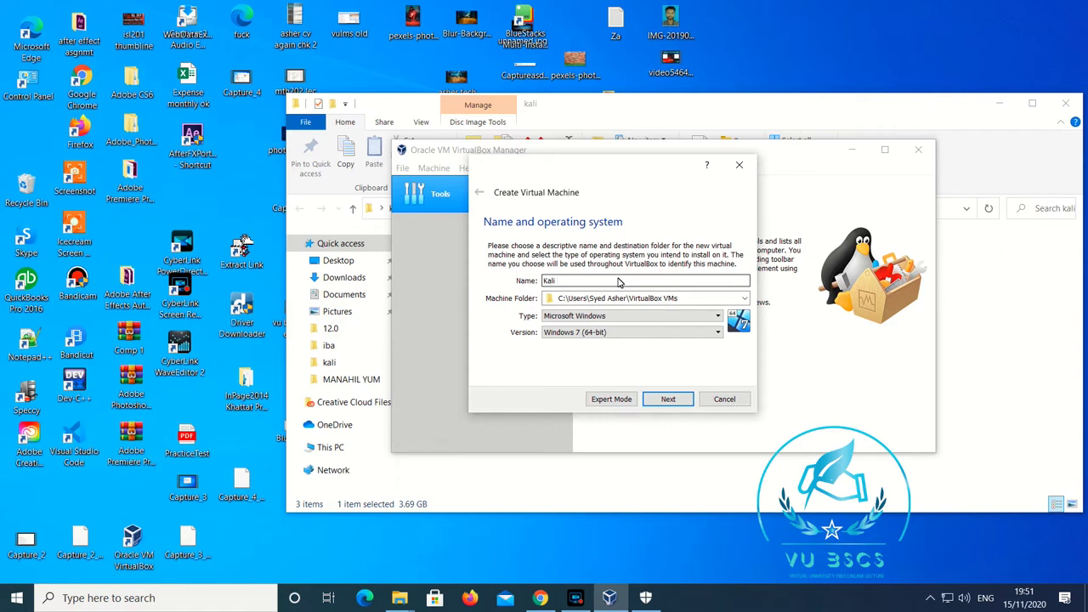
text( Linux)
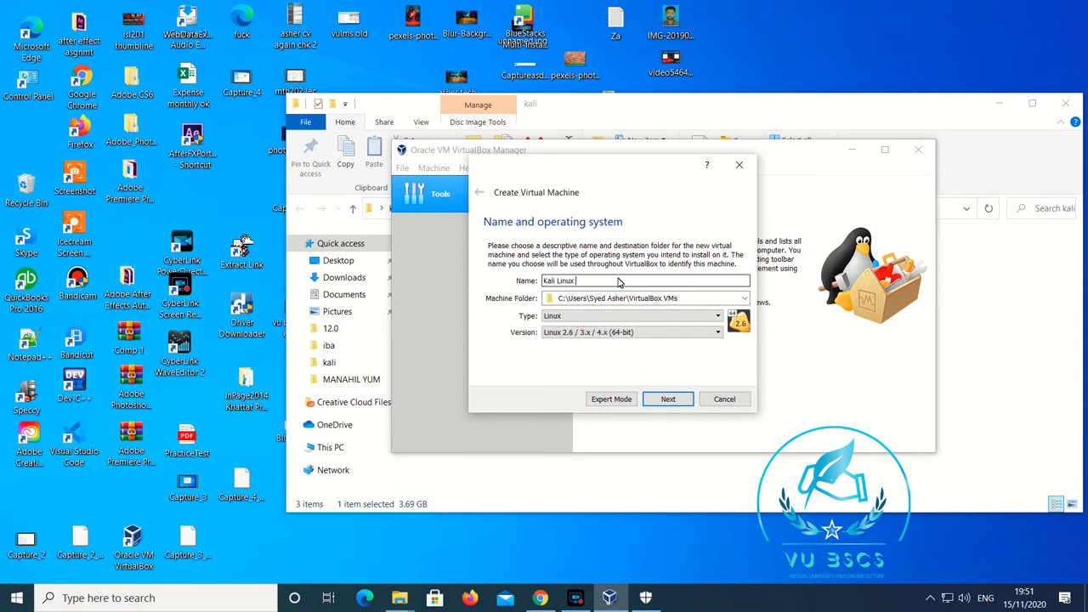
text( 2020.3)
click(604, 332)
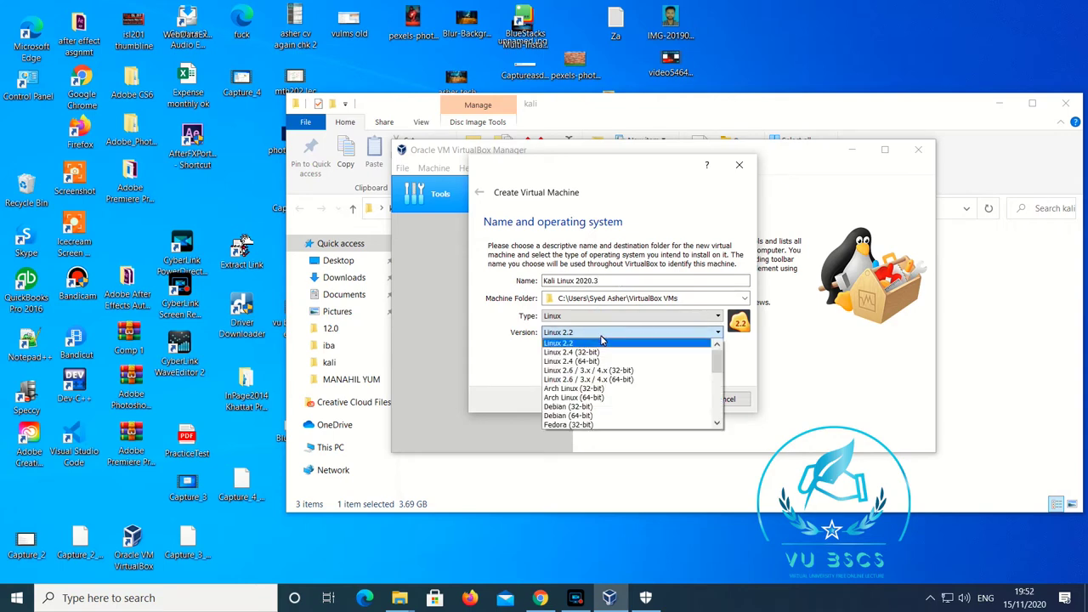
scroll(603, 357, down, 6)
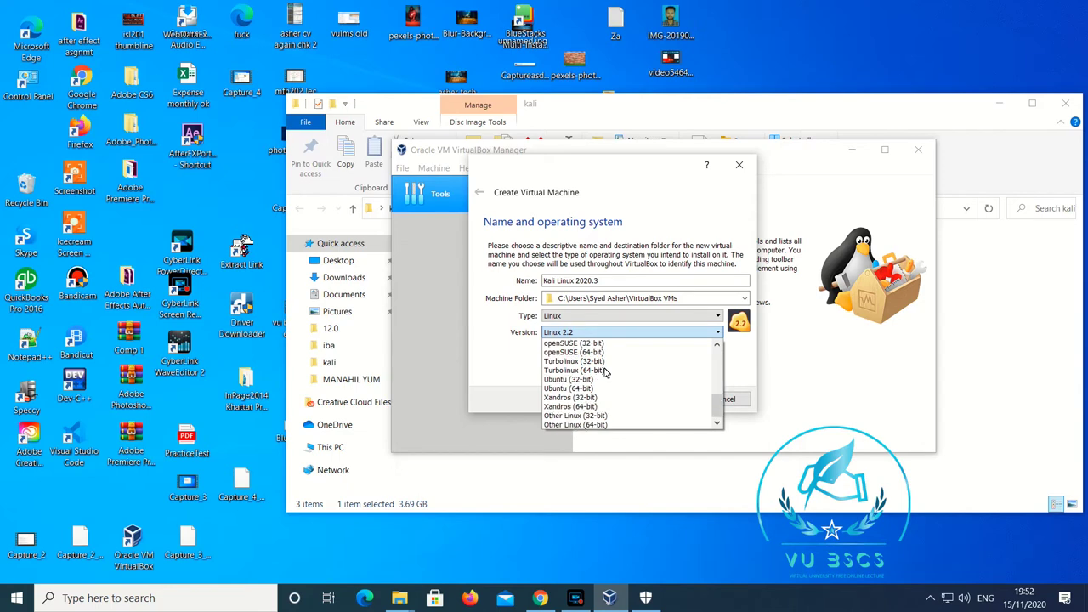
scroll(595, 373, up, 5)
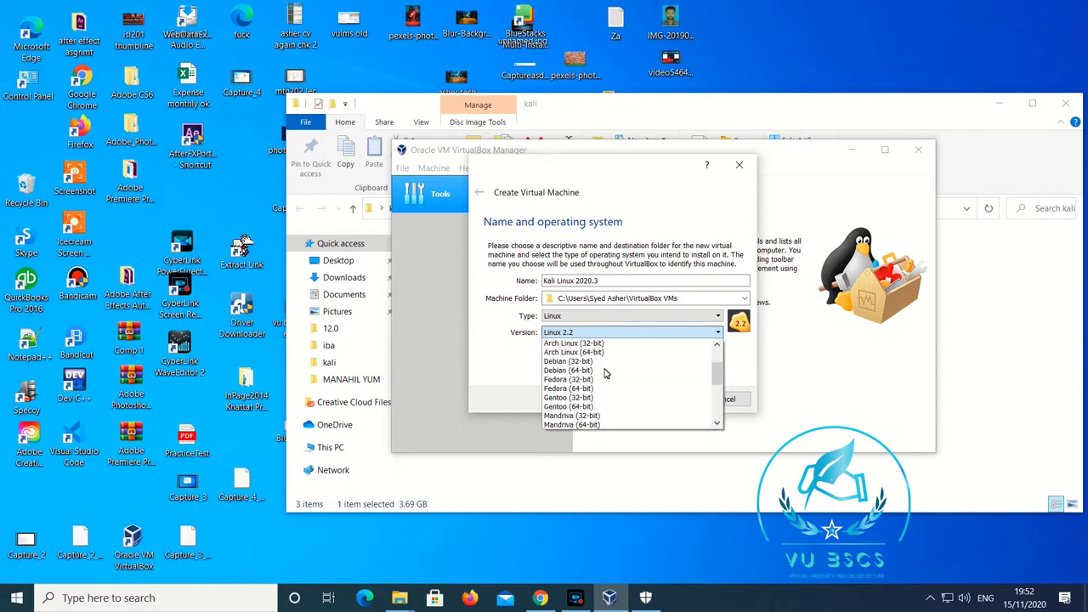
click(584, 371)
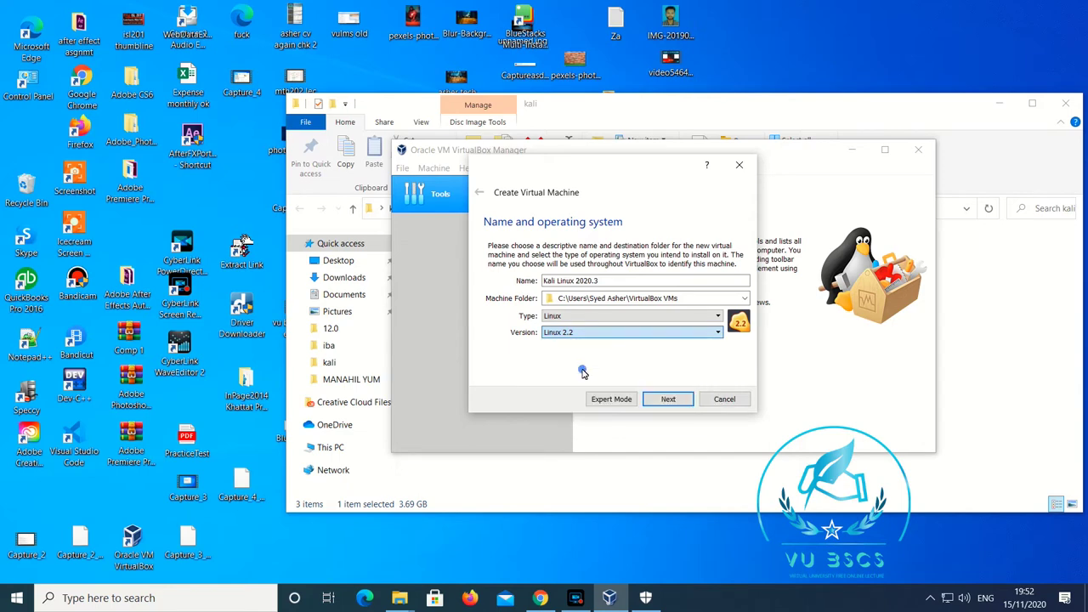
Step: Set the VM memory to 1893 MB and choose to create a new virtual hard disk
click(653, 399)
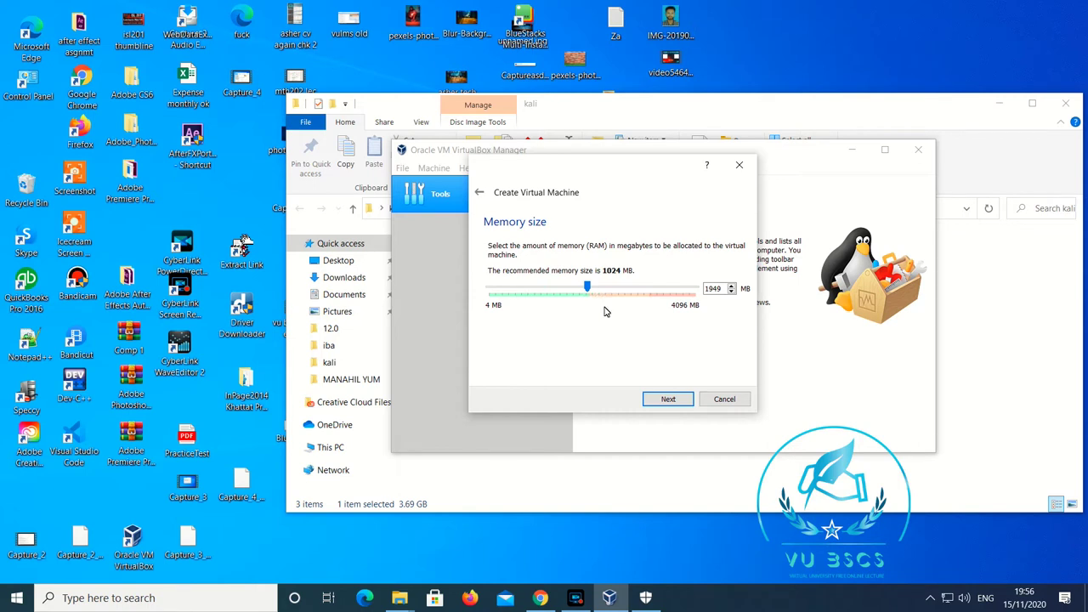
key(Left)
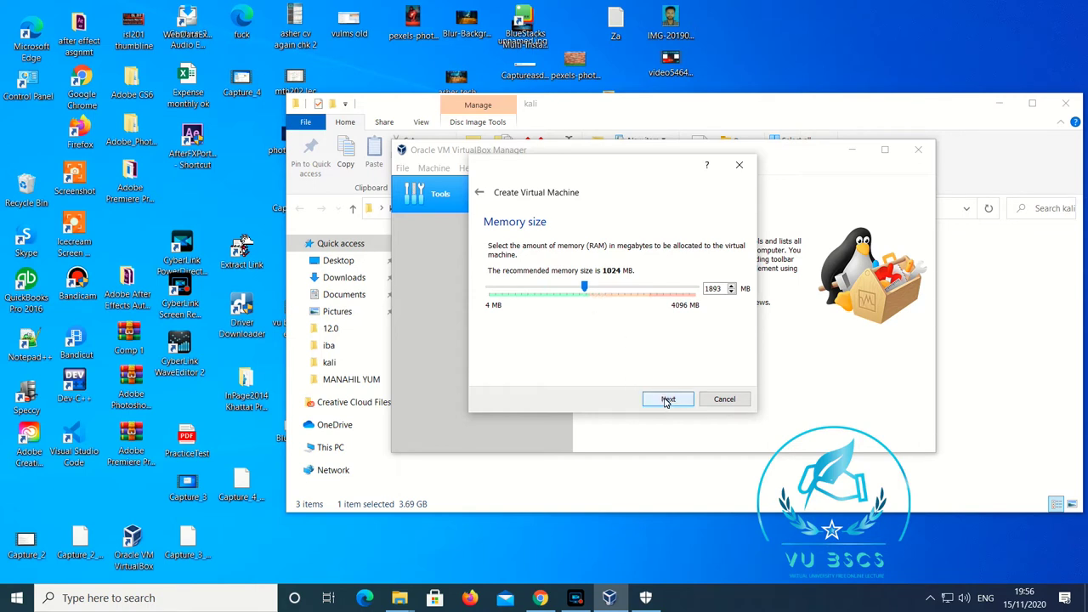
click(667, 399)
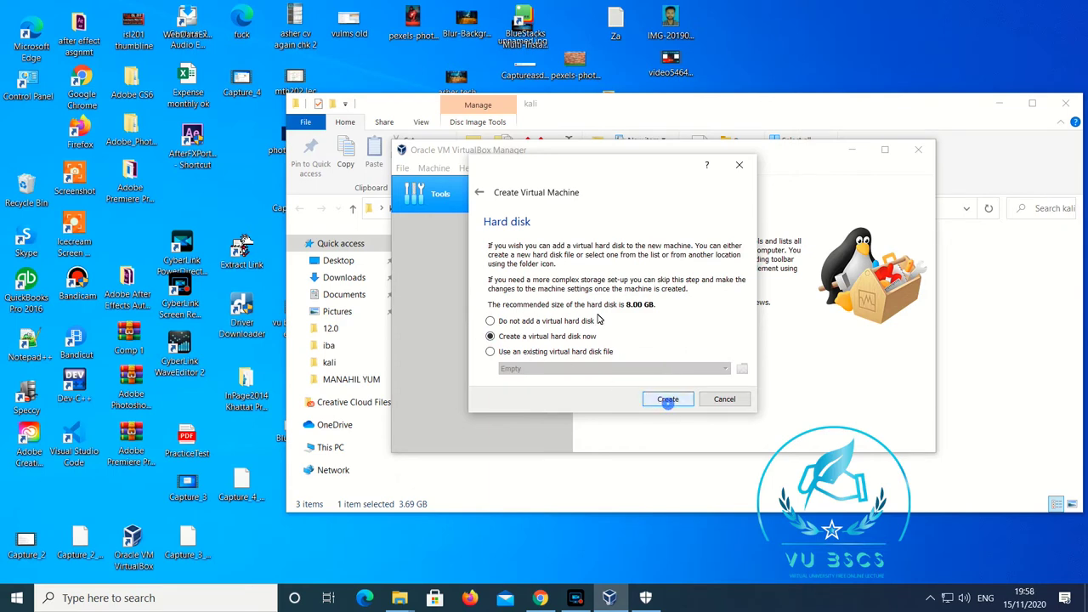
click(668, 399)
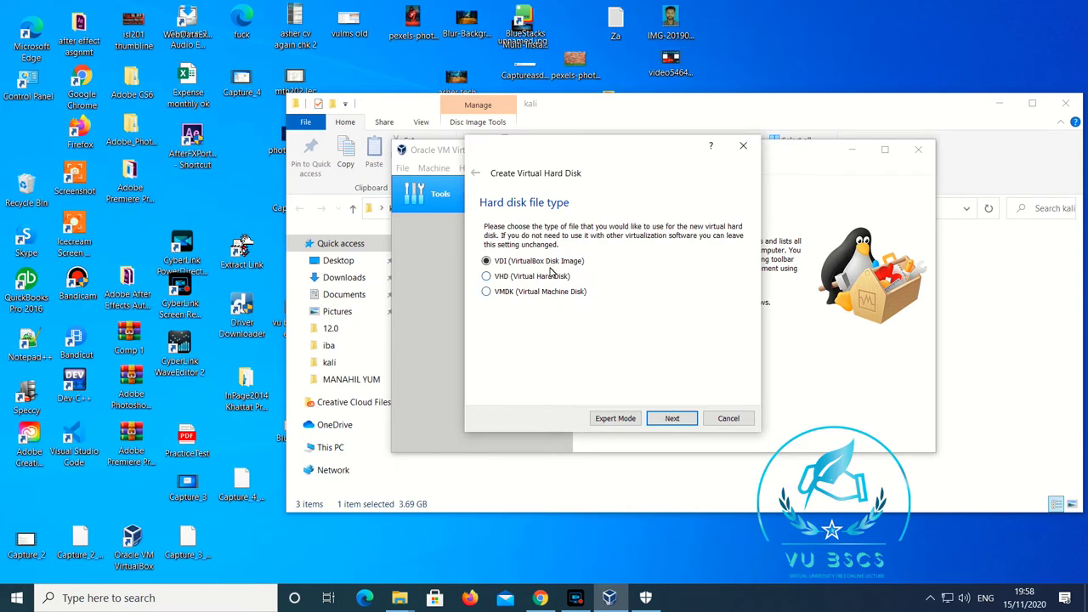
Step: Create a dynamically allocated VDI hard disk of 50.00 GB for the VM
click(671, 417)
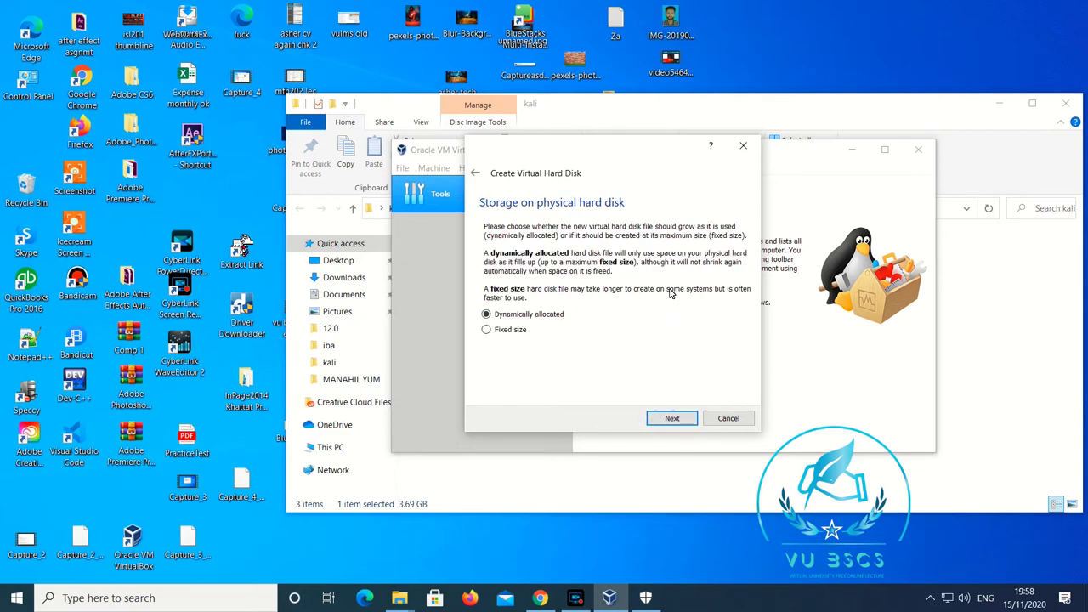
click(671, 418)
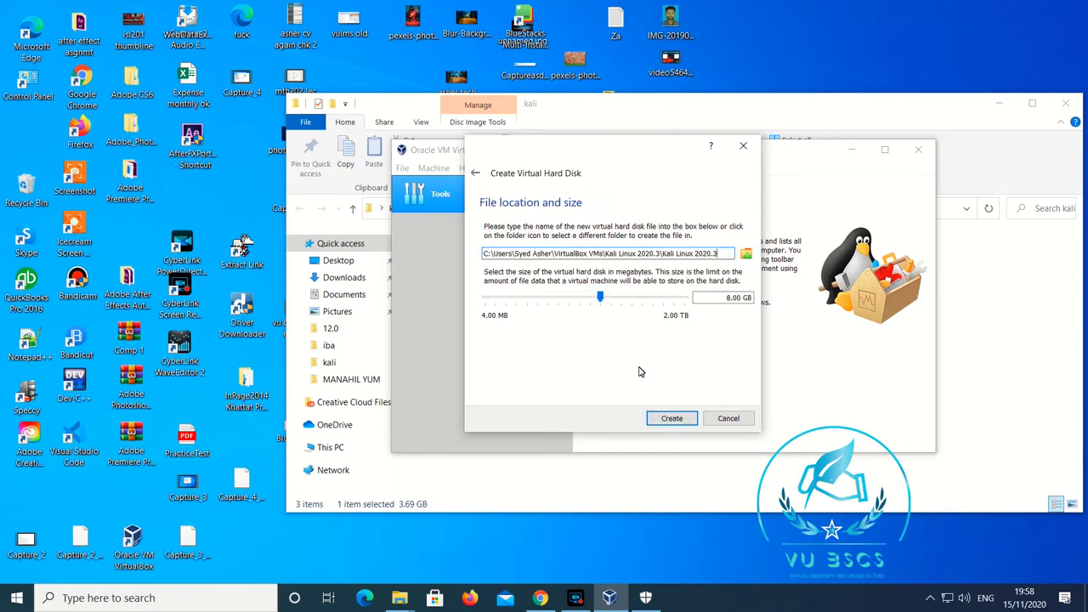
click(731, 297)
key(BackSpace)
text(50)
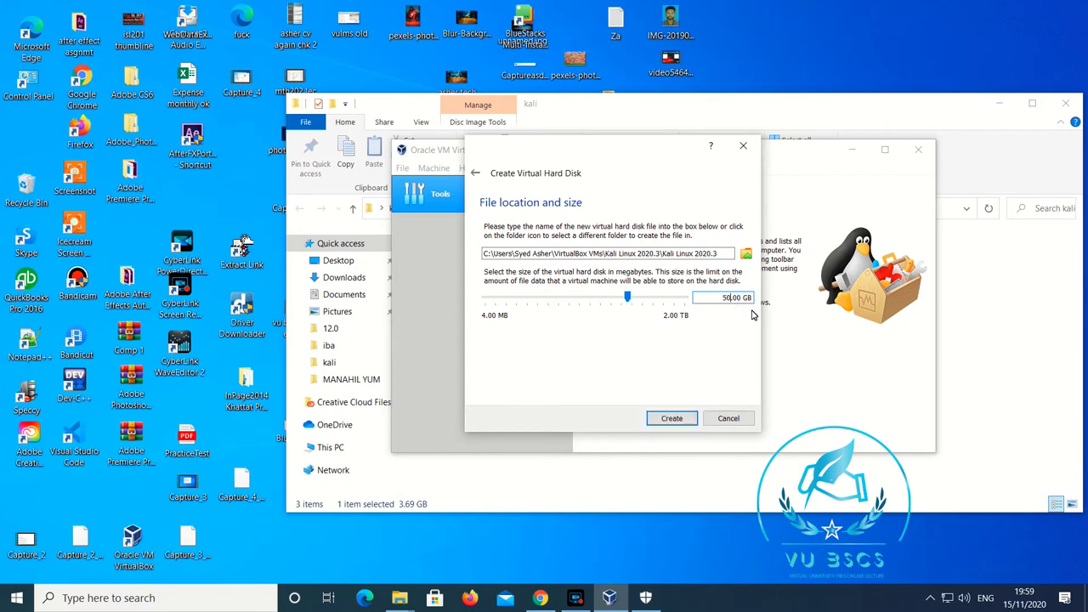
click(672, 418)
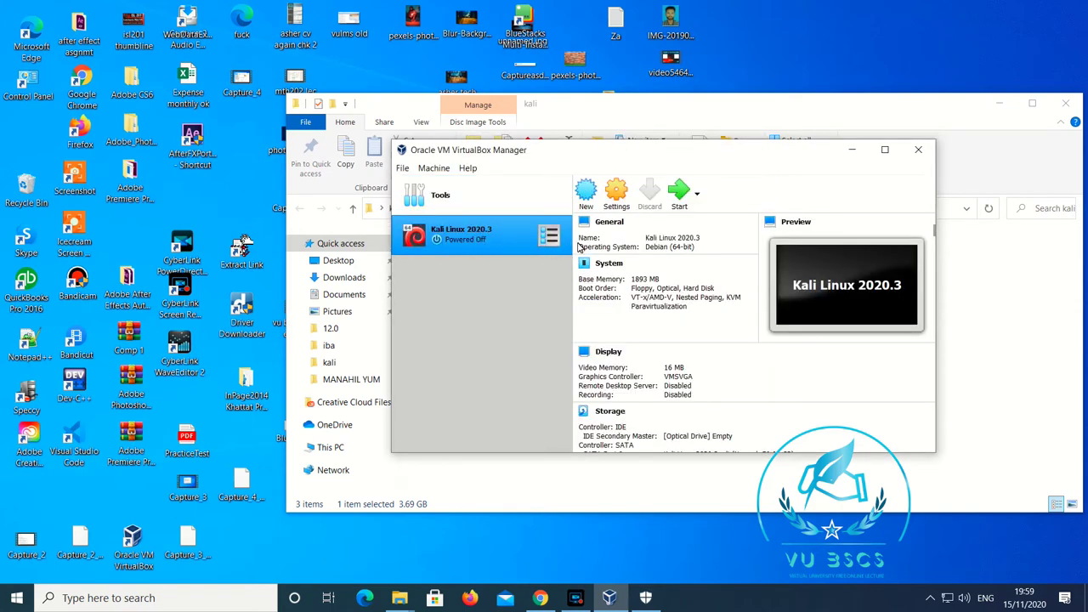
Step: Set Shared Clipboard and Drag'n'Drop to Bidirectional under General > Advanced in the Kali VM settings
drag(725, 149, 627, 141)
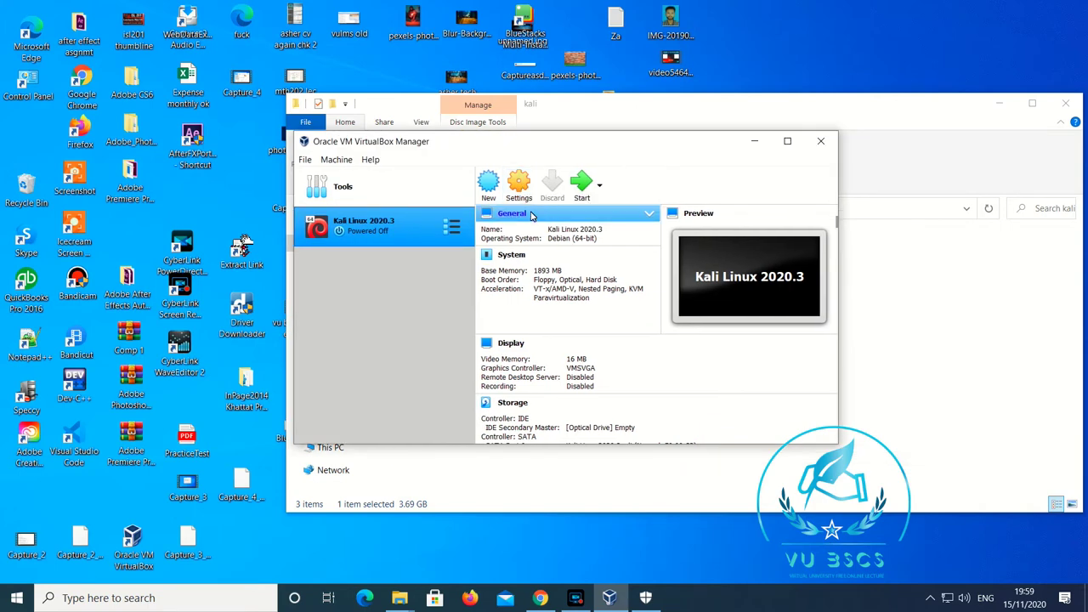
click(571, 219)
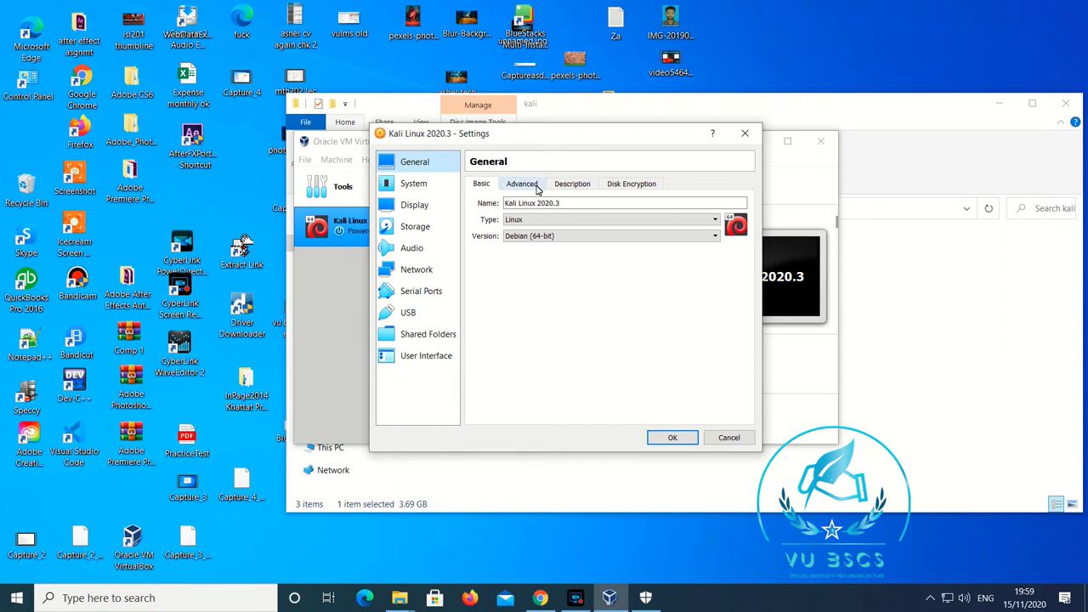
click(537, 189)
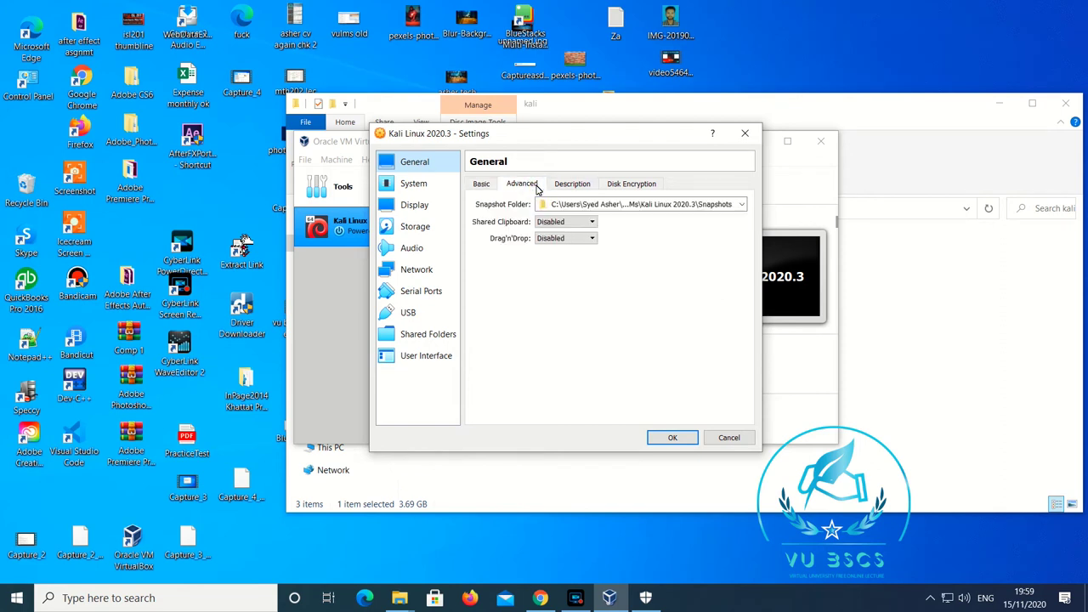
click(591, 223)
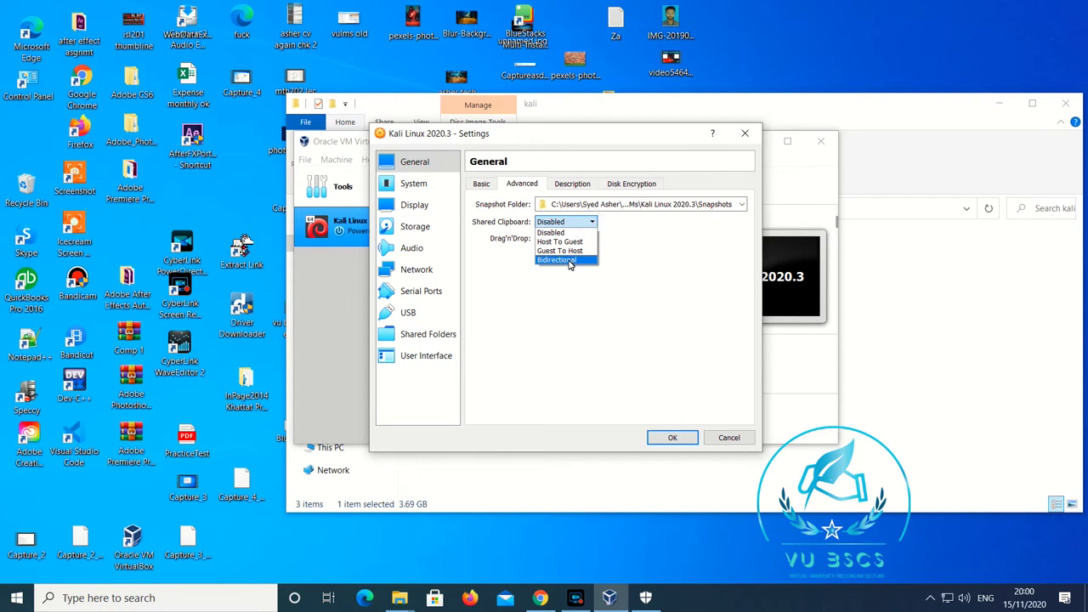
click(570, 262)
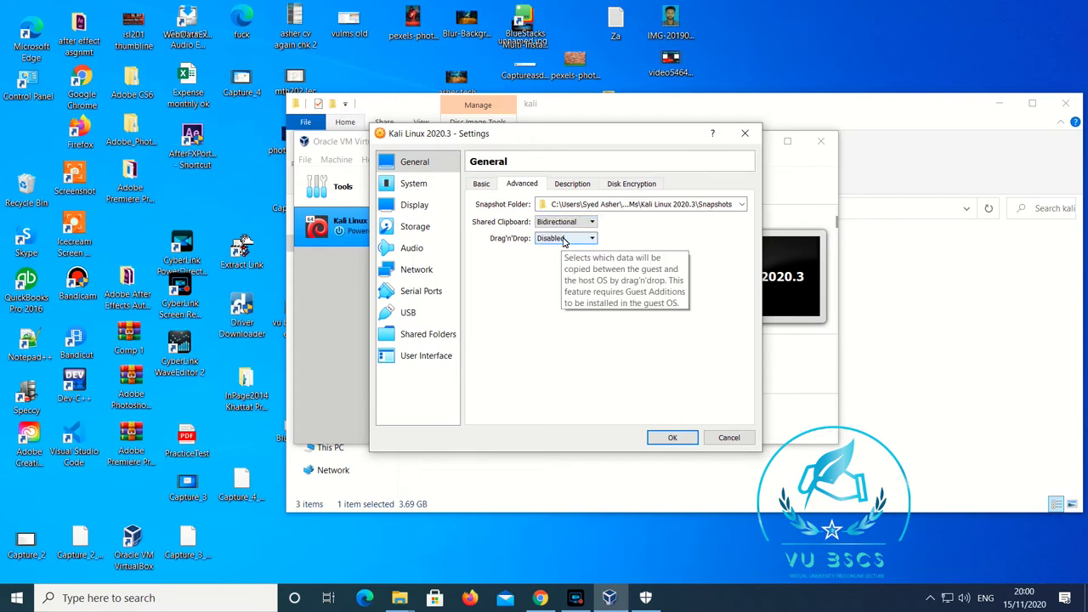
click(562, 239)
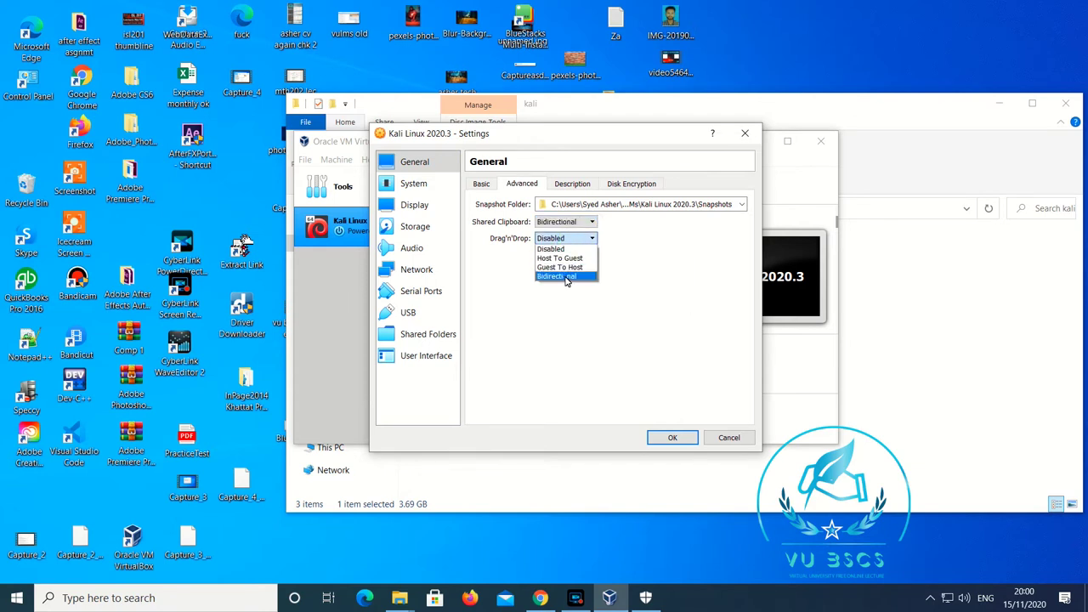
click(566, 277)
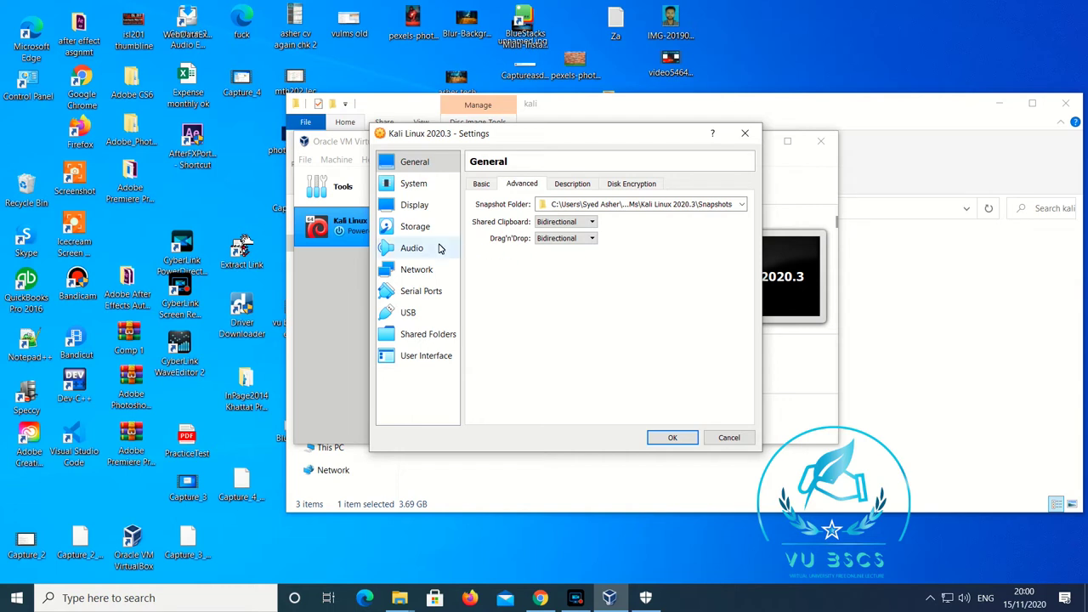
click(410, 185)
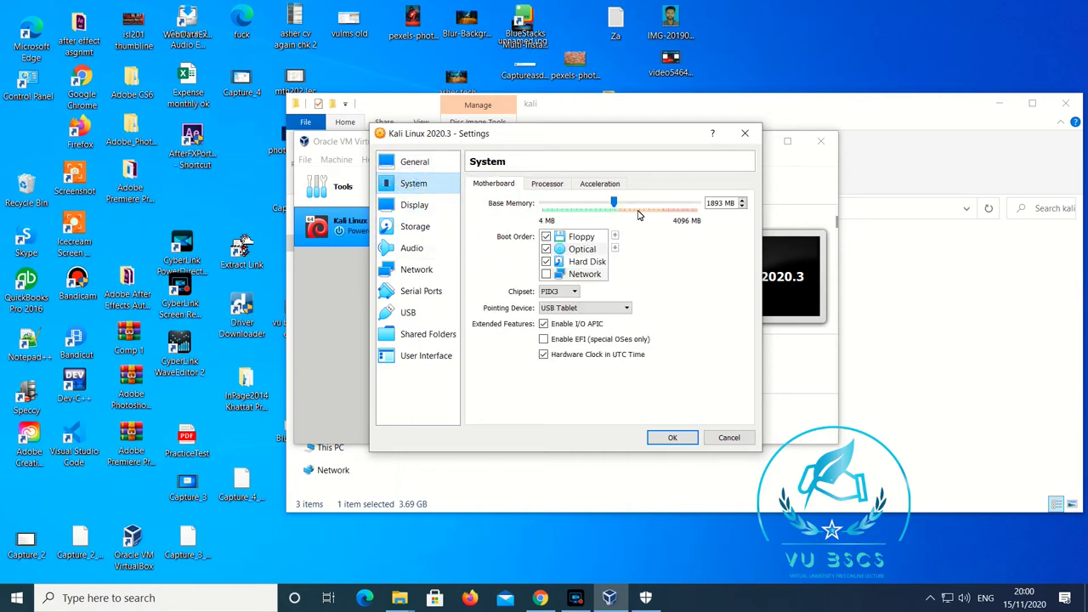
Step: Set the Kali VM to 4 processors and 128 MB of video memory
click(556, 186)
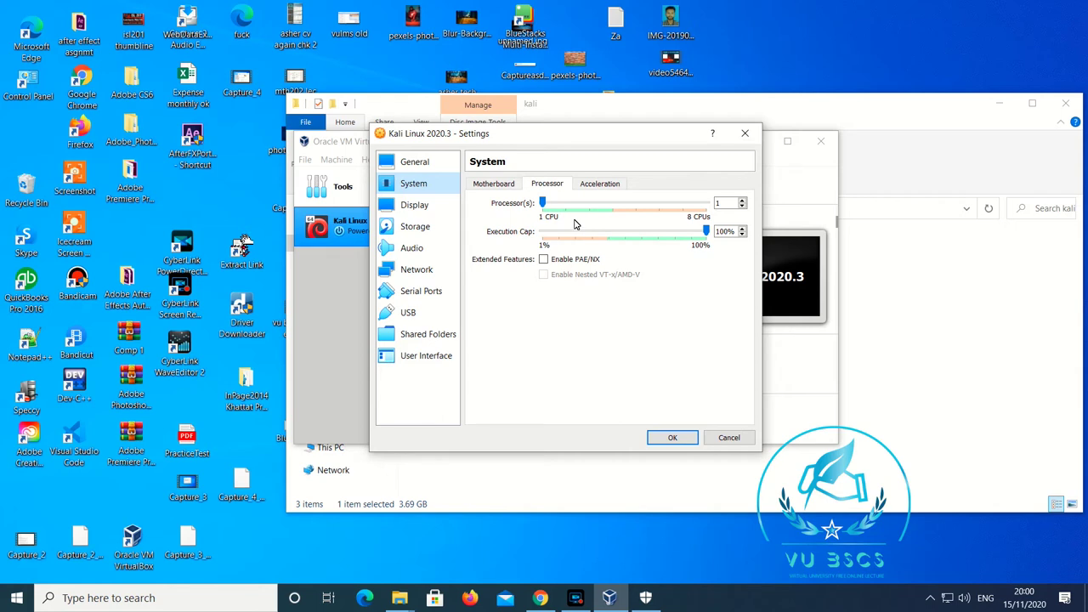
drag(543, 204, 620, 209)
click(412, 207)
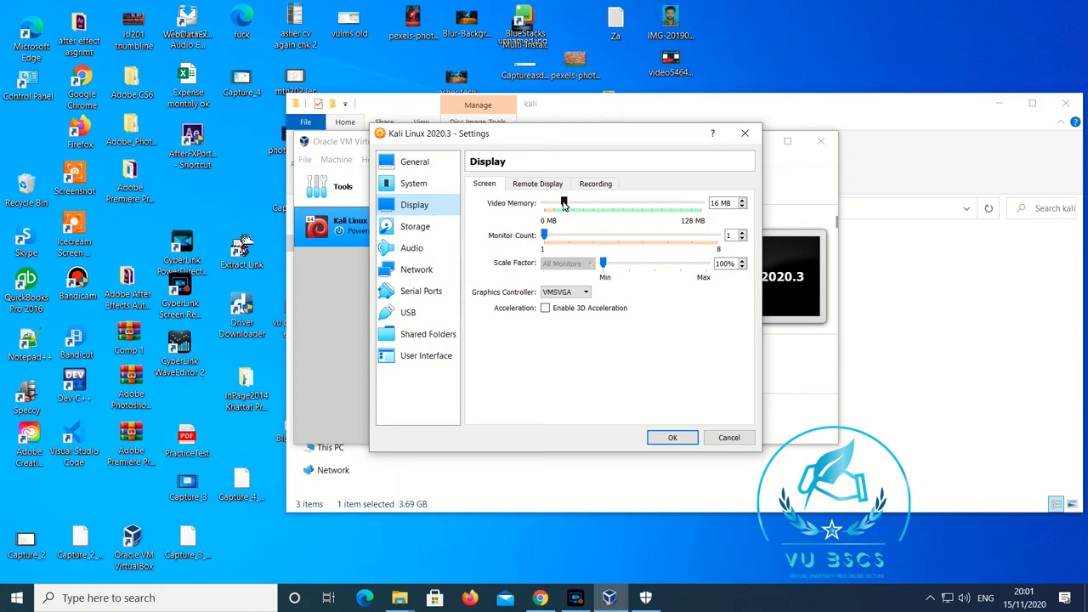
drag(564, 205, 703, 210)
click(415, 226)
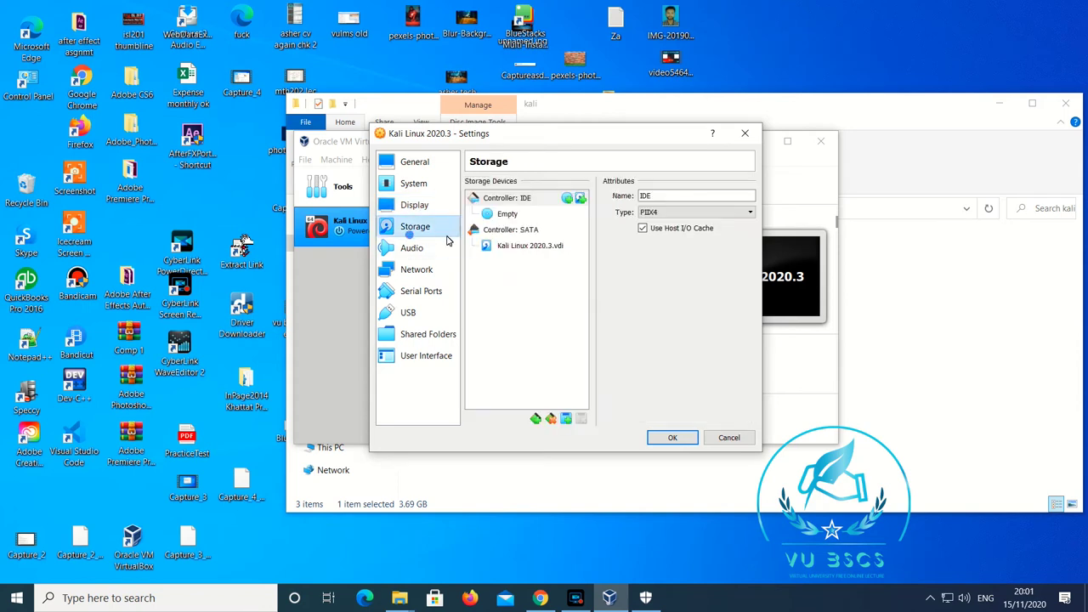
Step: Load the kali-linux-2020.3 installer ISO into the empty IDE optical drive
click(525, 245)
click(510, 198)
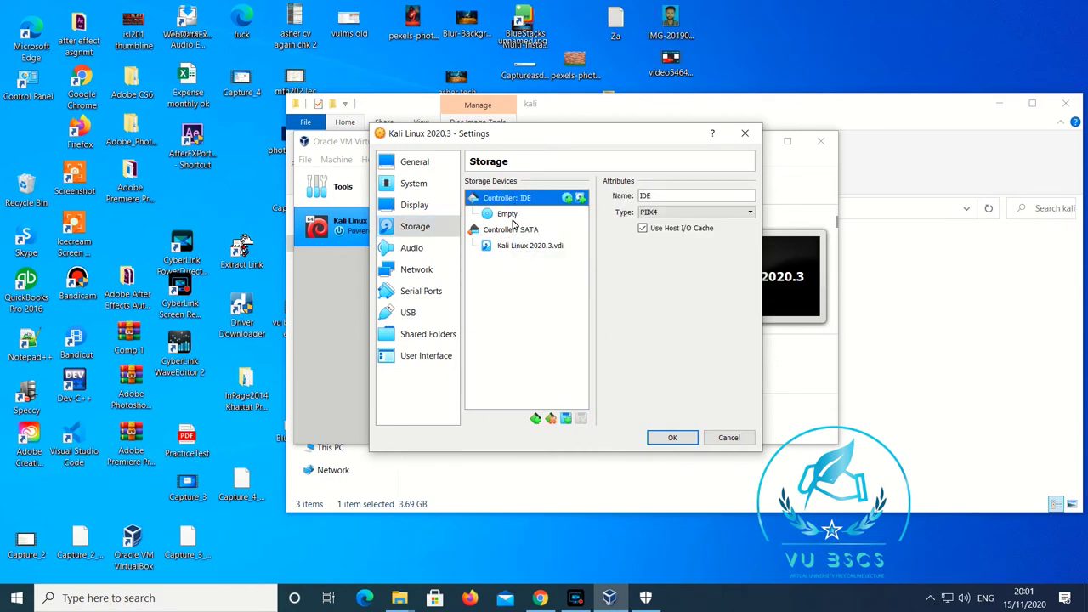
click(508, 214)
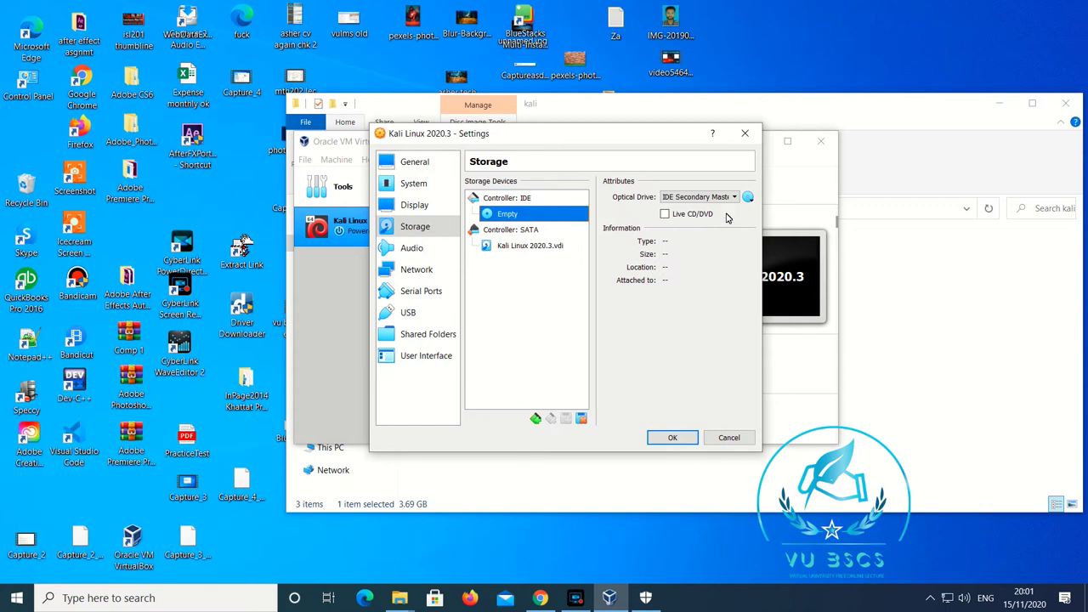
click(748, 197)
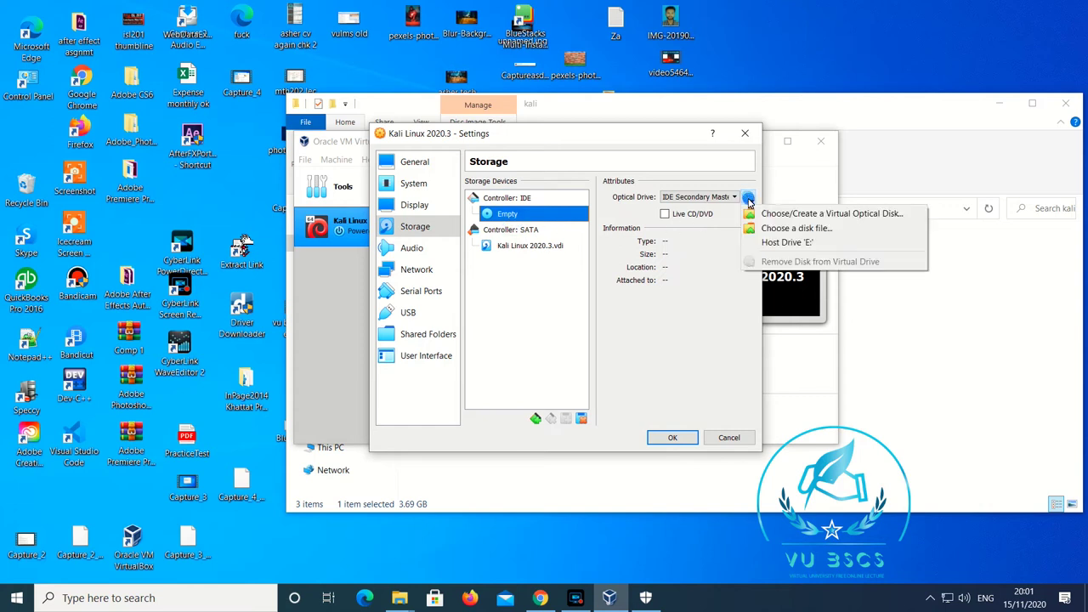
click(795, 229)
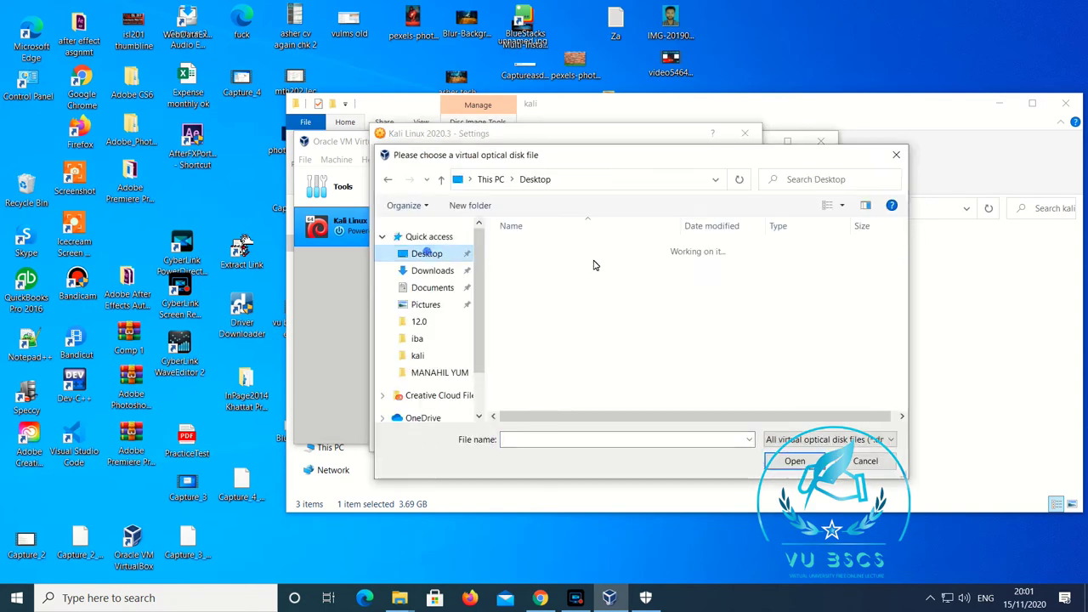
scroll(586, 357, down, 1)
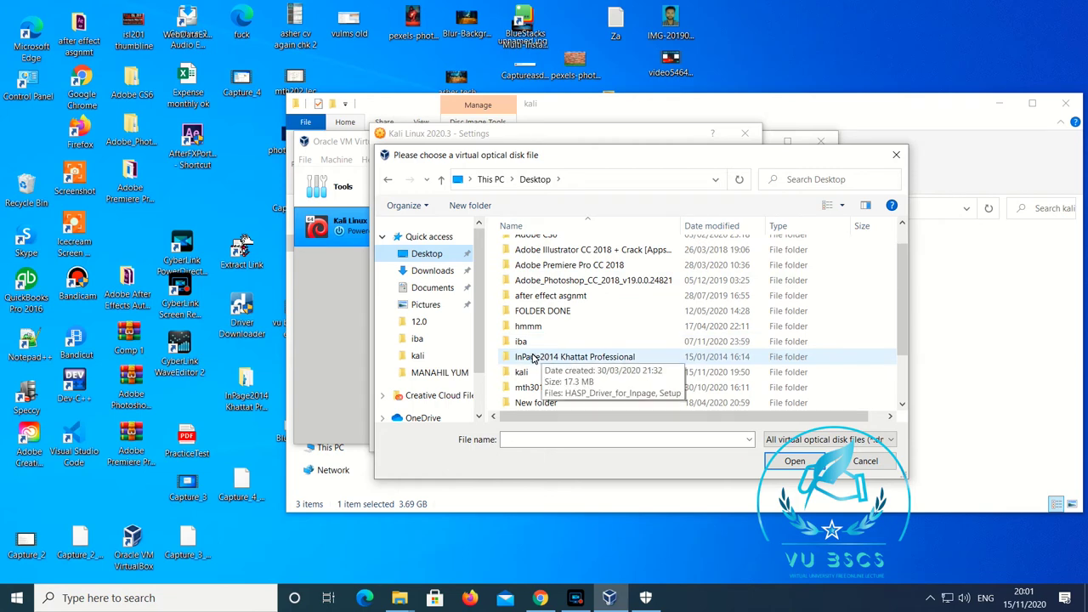
double_click(522, 383)
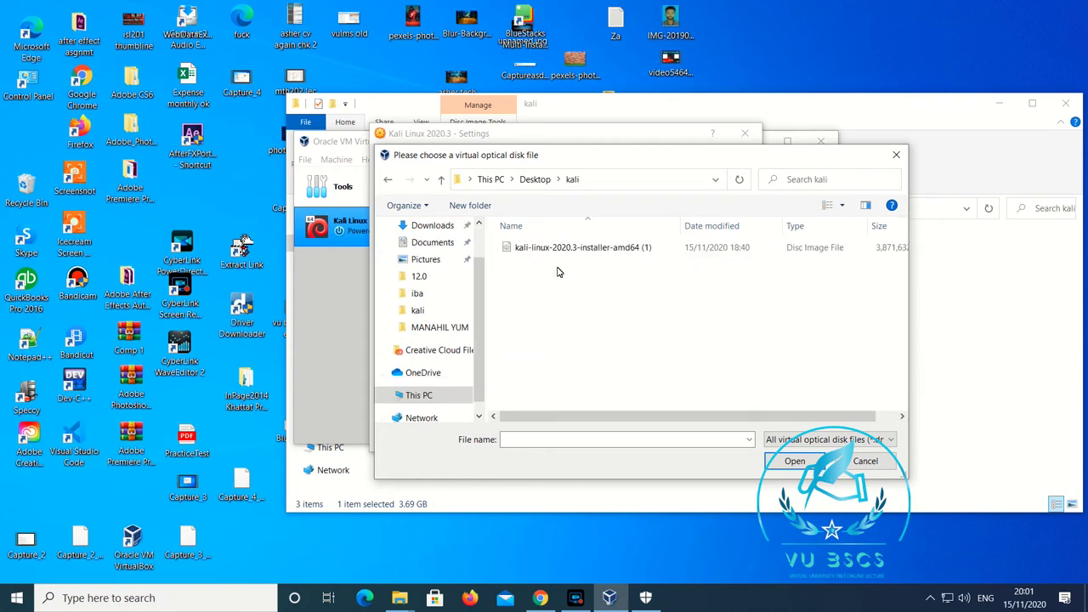
click(566, 250)
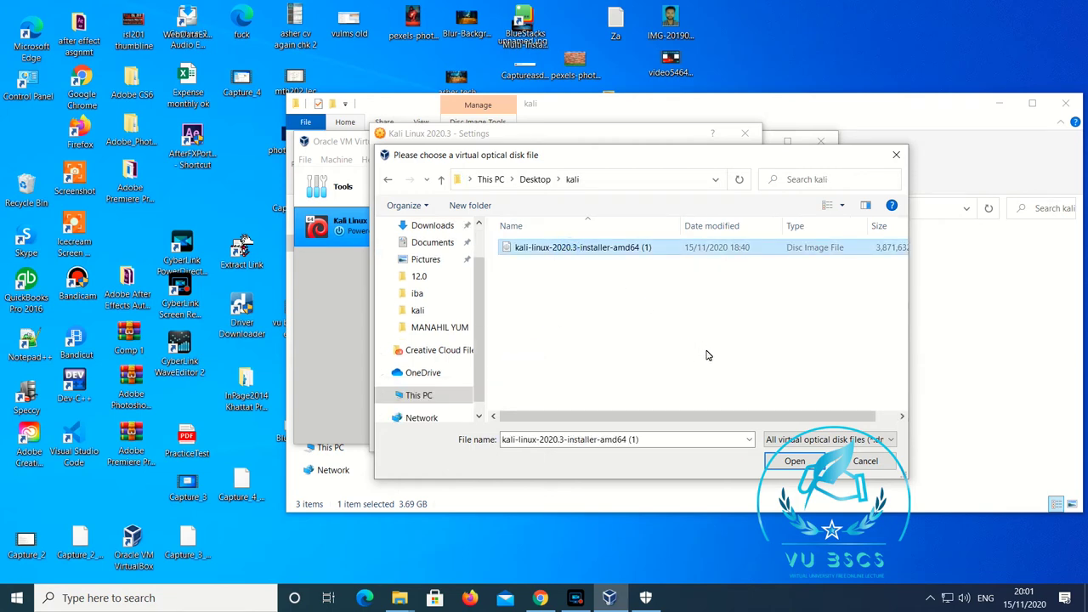
click(801, 465)
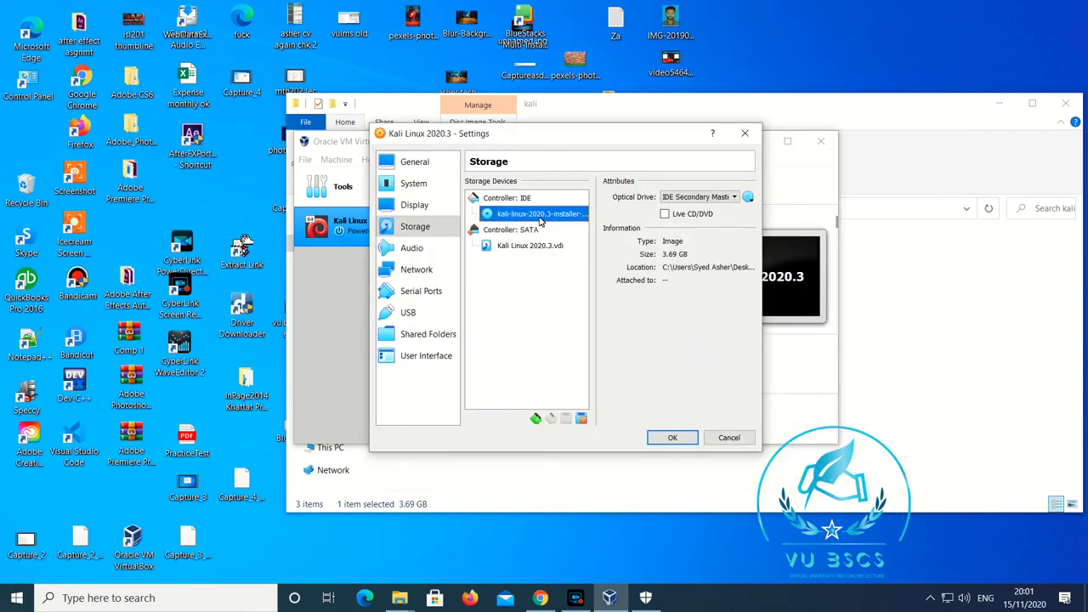
Step: Switch the USB controller to USB 3.0 (xHCI) and save the VM settings
click(407, 315)
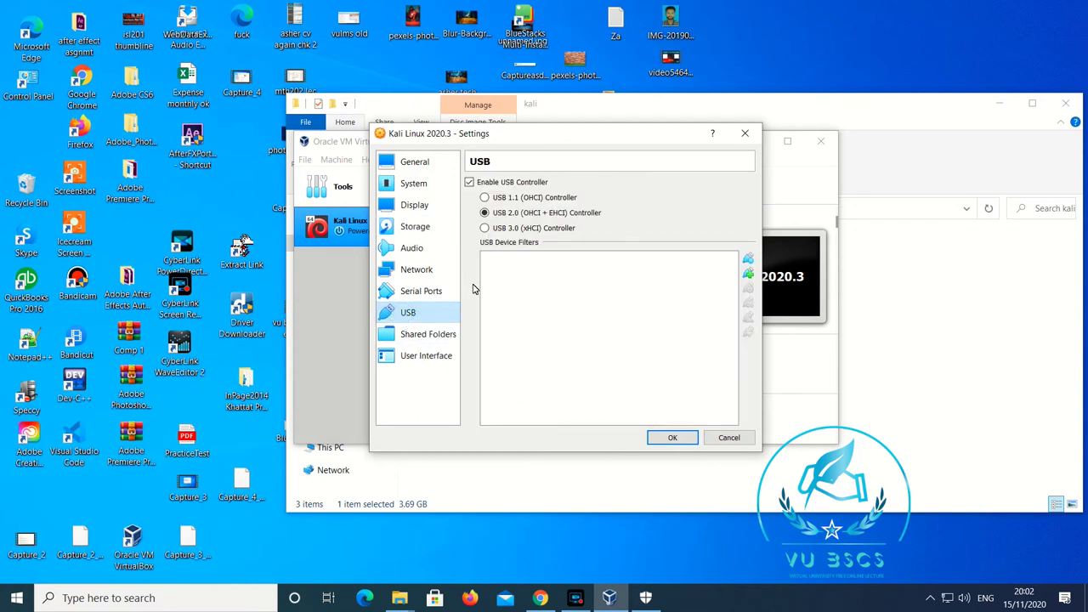
click(486, 230)
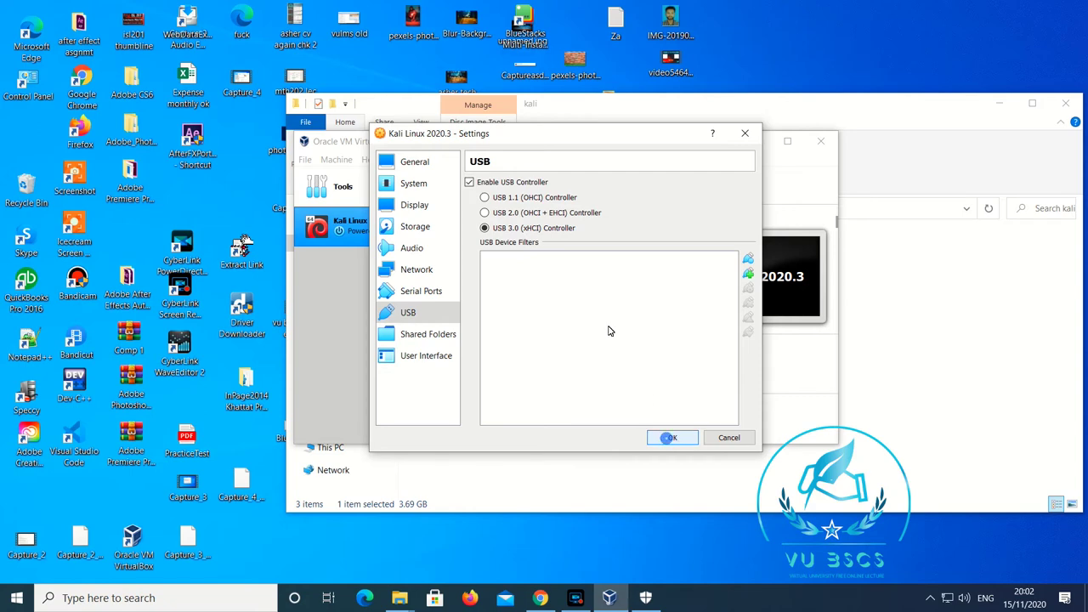
click(671, 438)
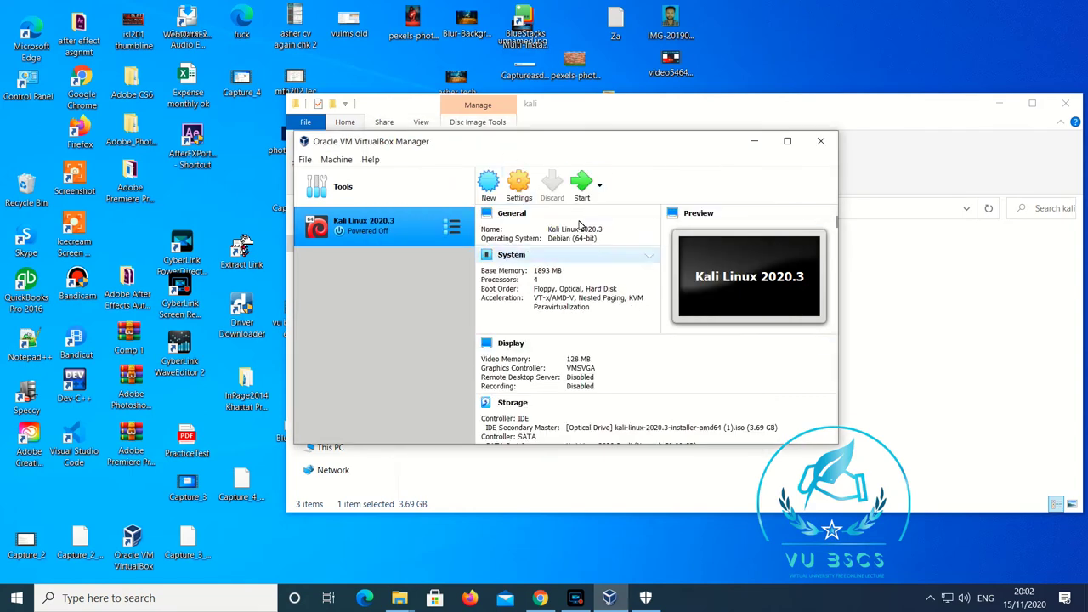
Step: Boot the Kali VM from the kali-linux-2020.3-installer-amd64 ISO and move its window aside
click(581, 188)
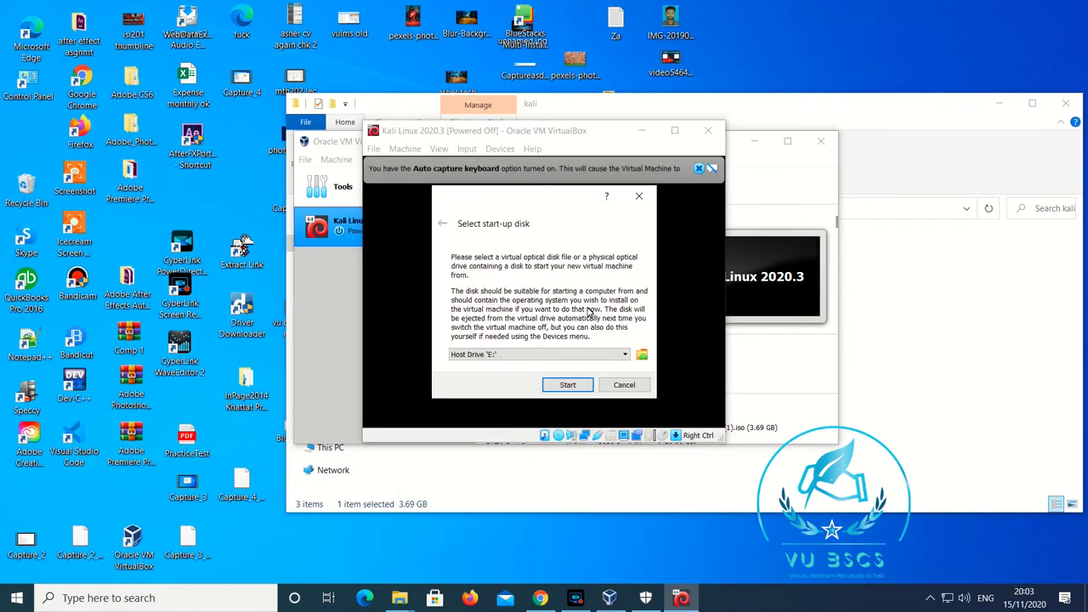
click(617, 357)
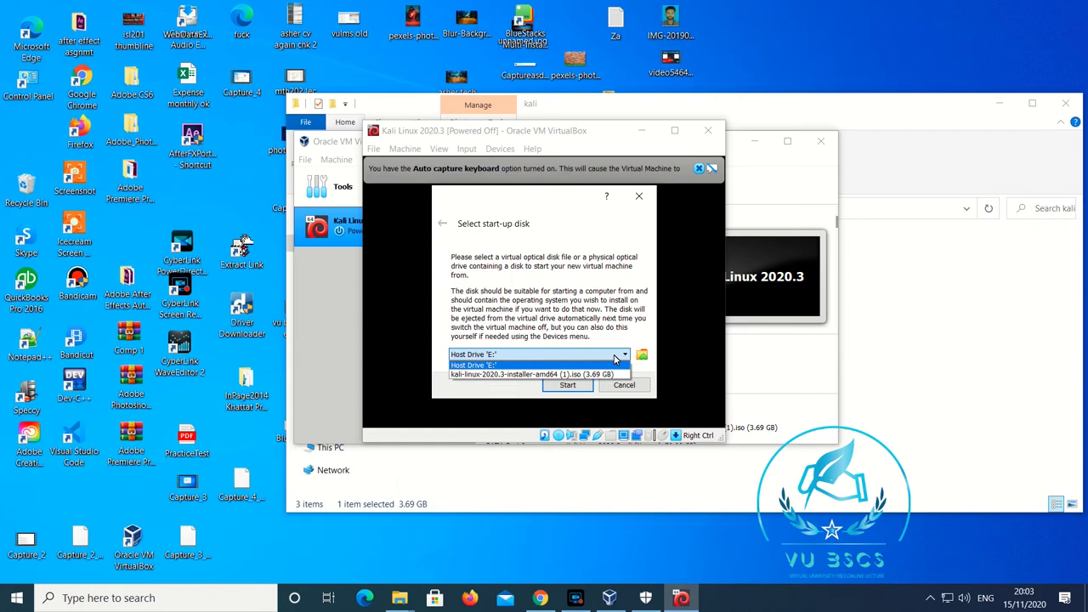
click(531, 374)
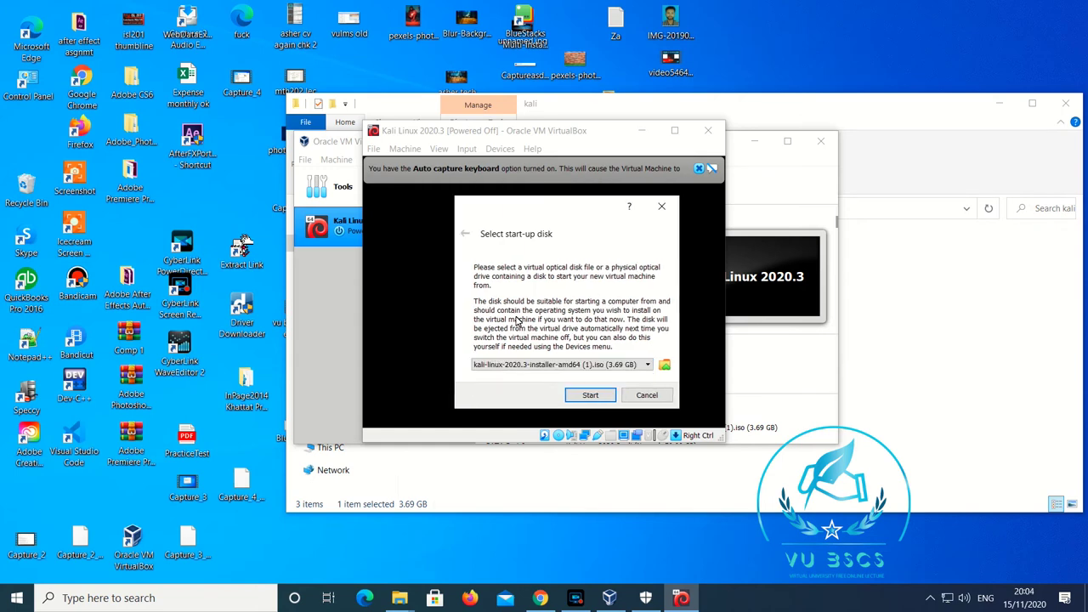
click(578, 363)
click(619, 364)
click(645, 397)
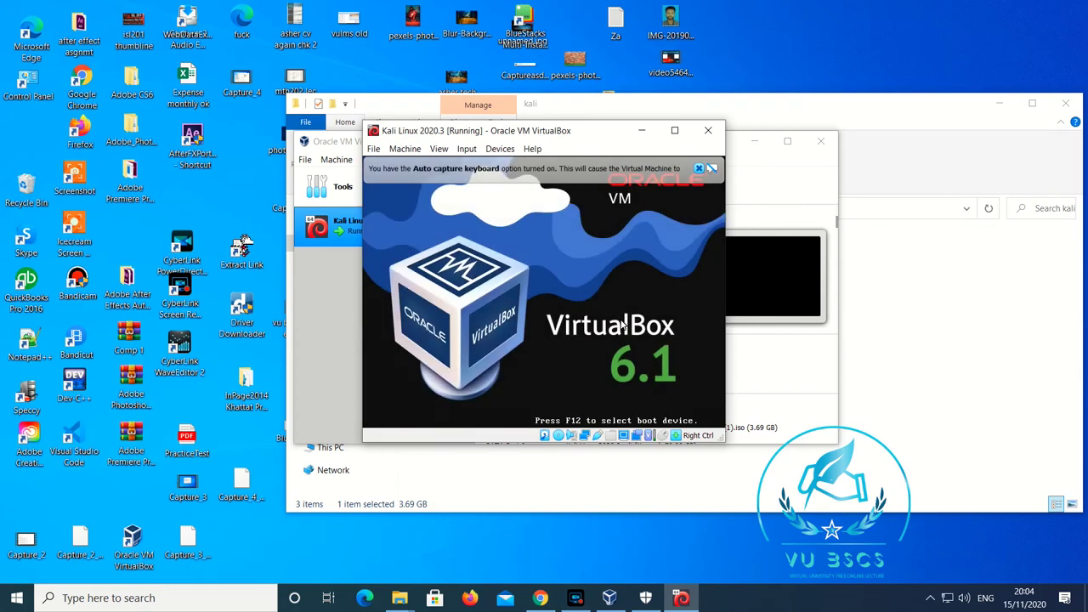
drag(586, 136, 669, 177)
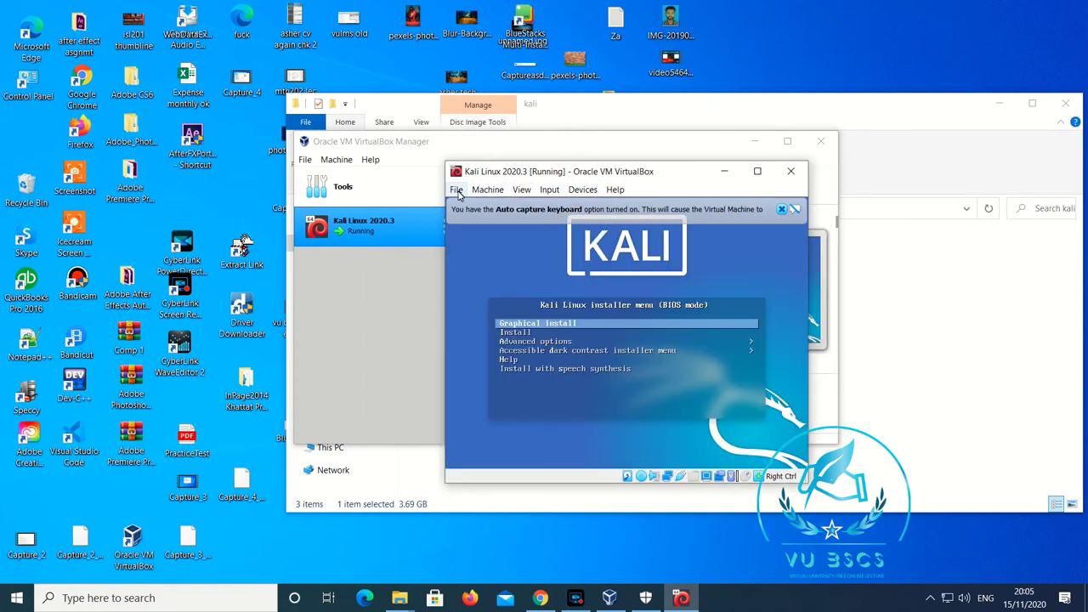
Step: Put the Kali VM window into full-screen mode showing the installer boot menu
click(459, 192)
mouse_move(477, 194)
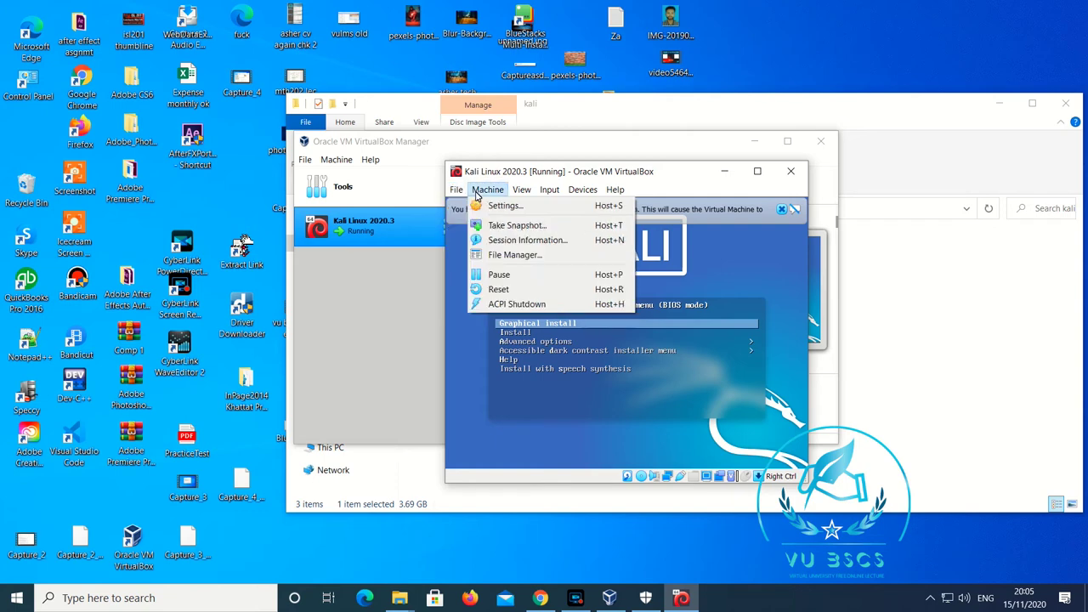
mouse_move(518, 192)
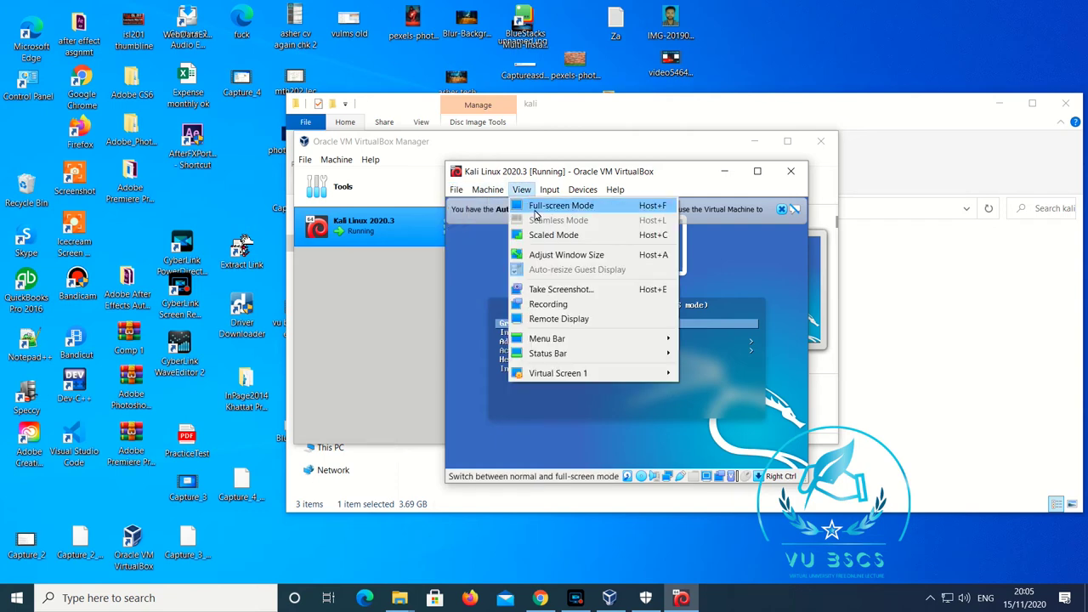
click(533, 211)
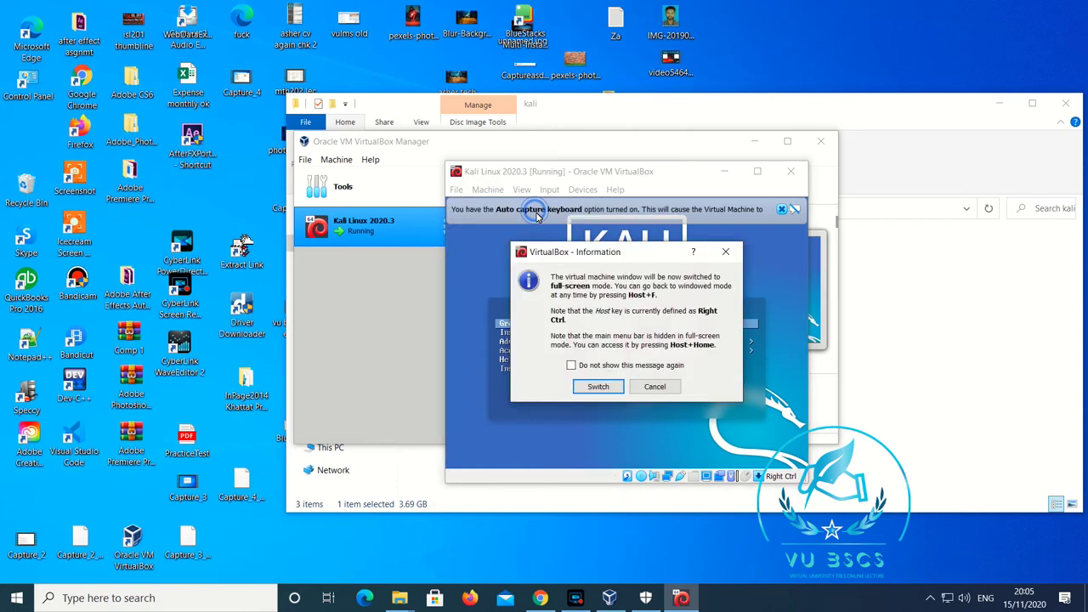
click(594, 387)
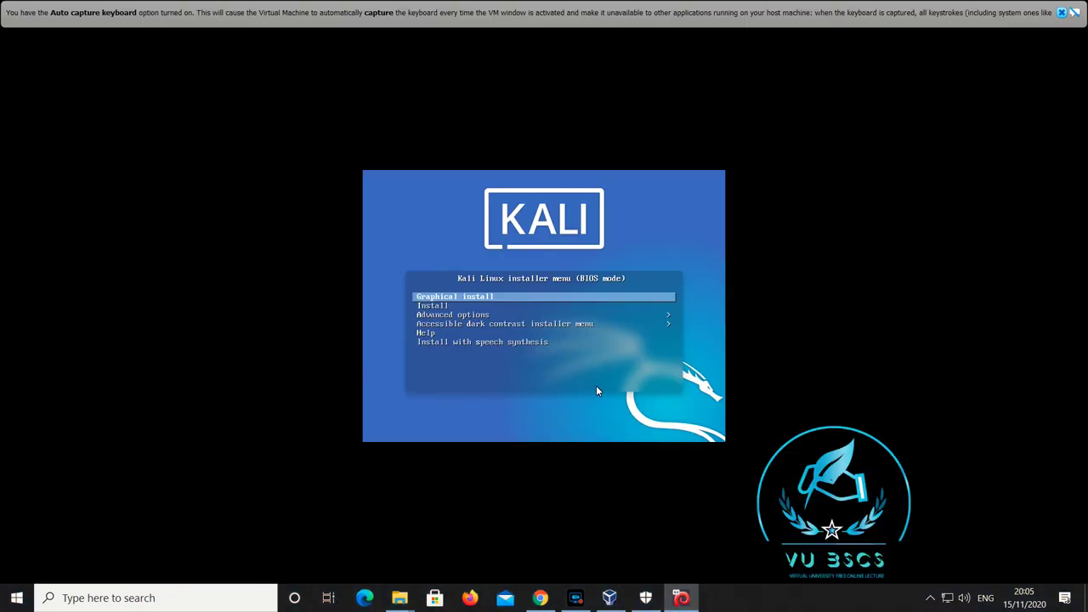
Step: Start the Graphical install and accept English, United States and the American English keymap
click(484, 295)
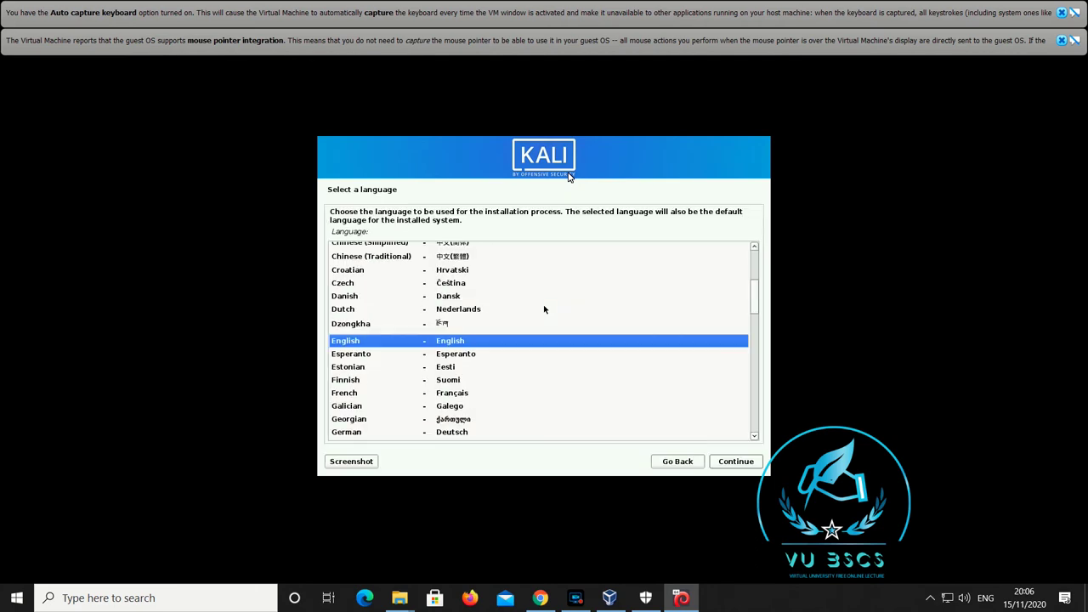
click(731, 464)
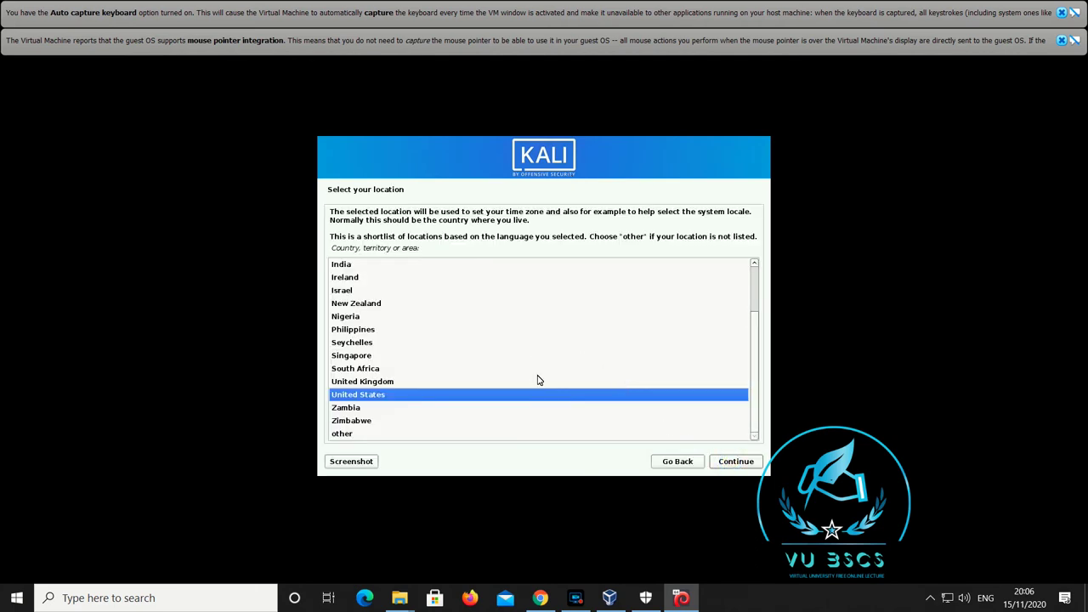
click(736, 461)
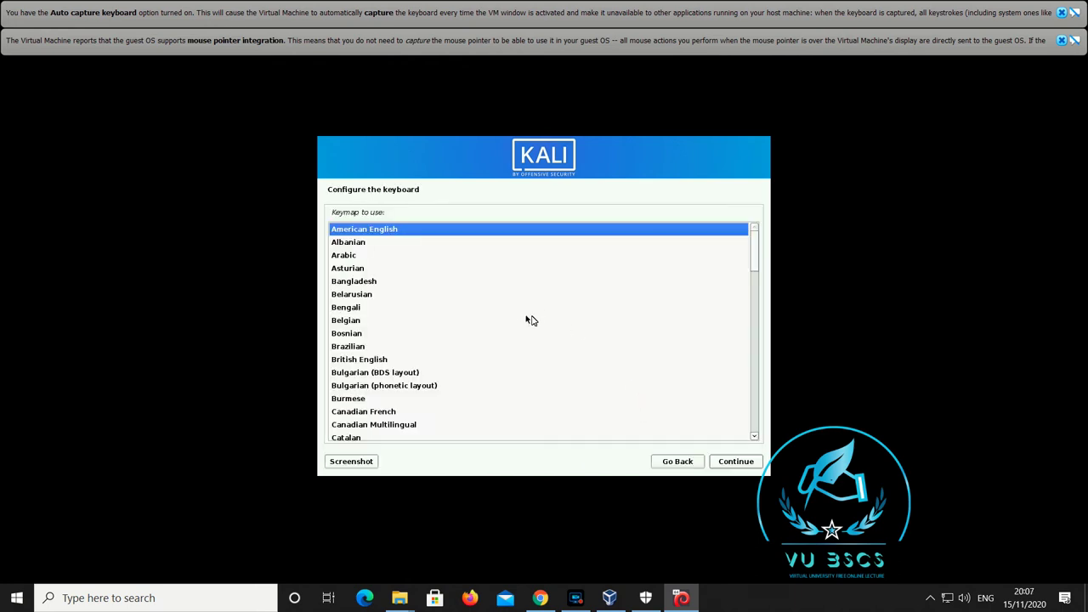
scroll(419, 291, down, 2)
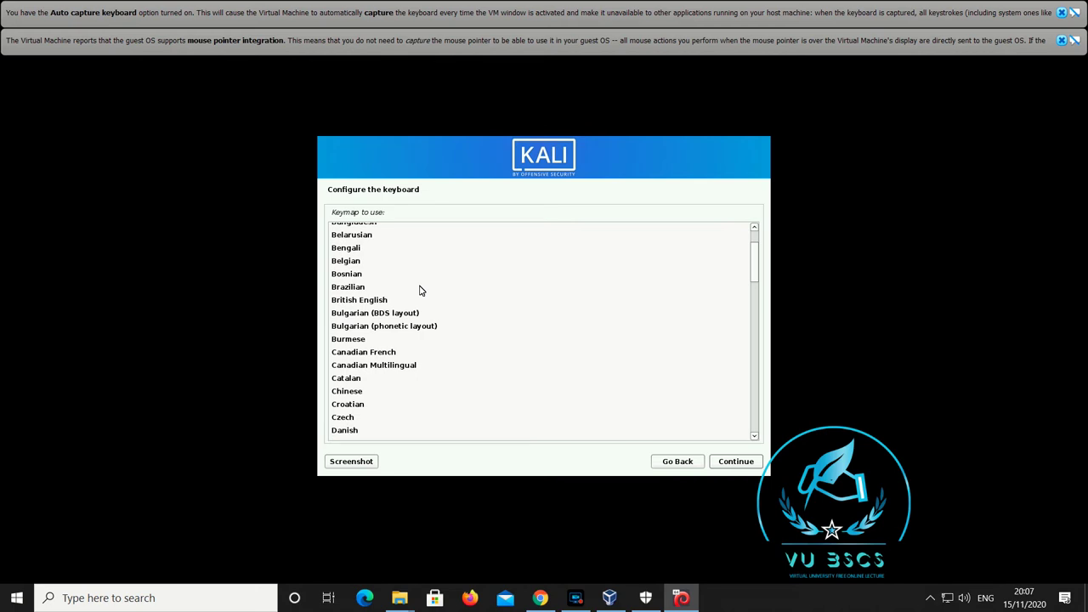
scroll(419, 291, up, 3)
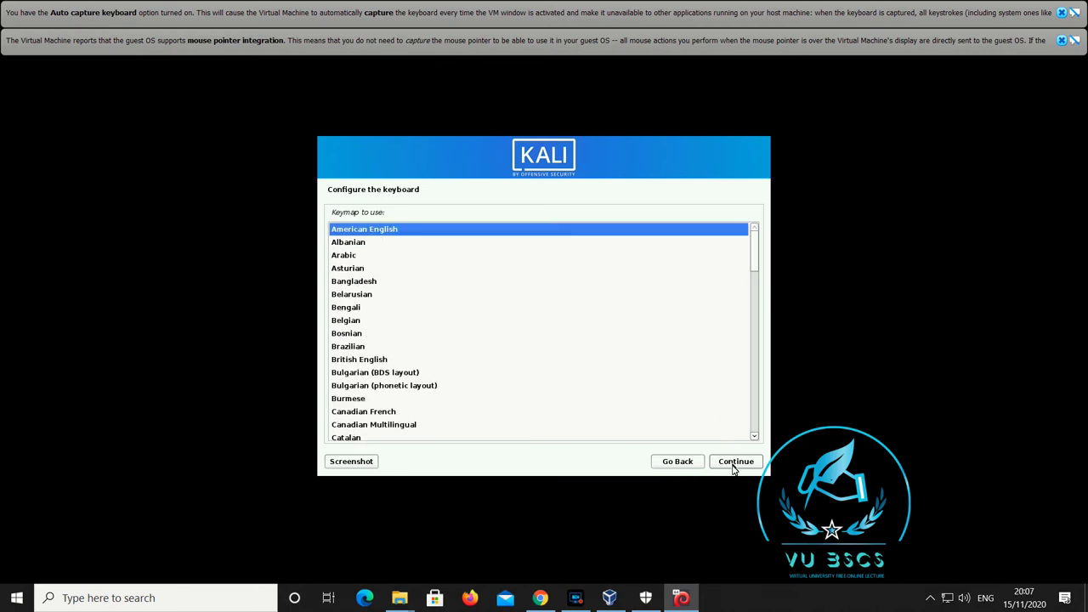
click(732, 461)
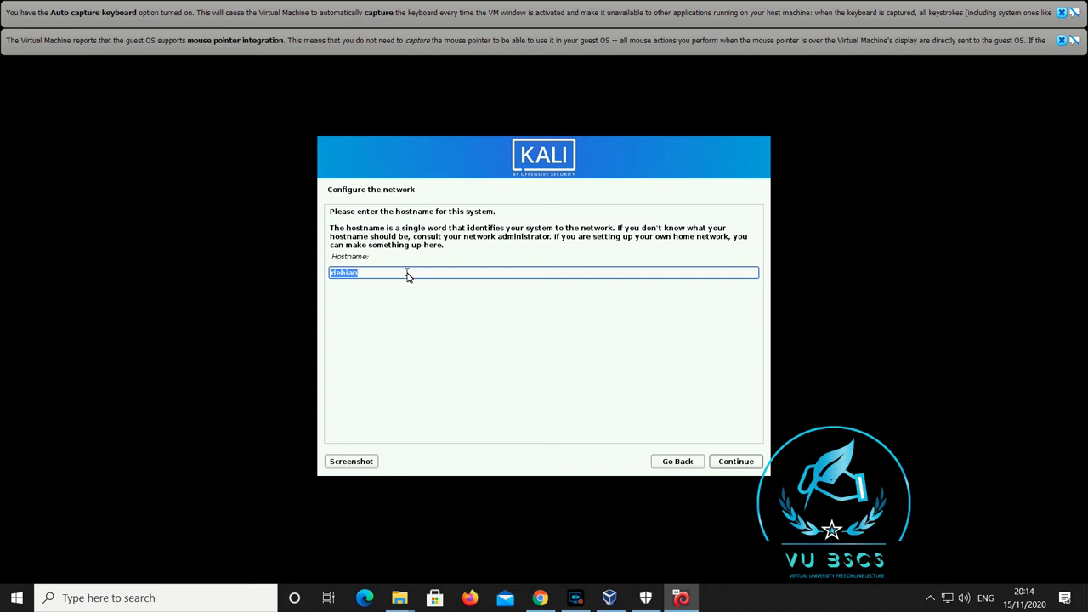
Step: Enter a hostname for the machine and leave the domain name blank
text(AsherKali)
click(755, 464)
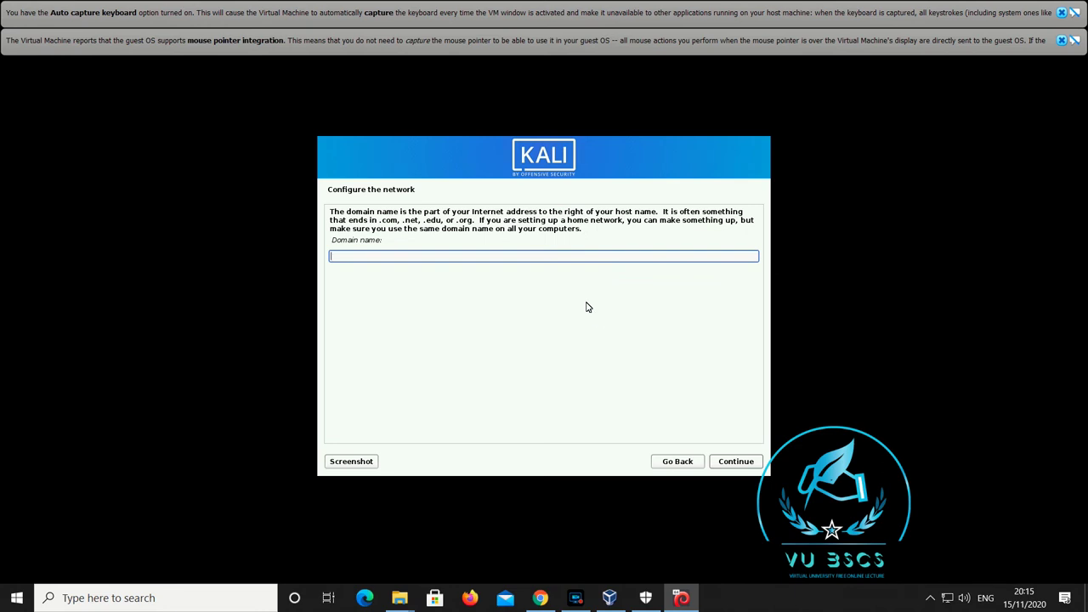
click(729, 461)
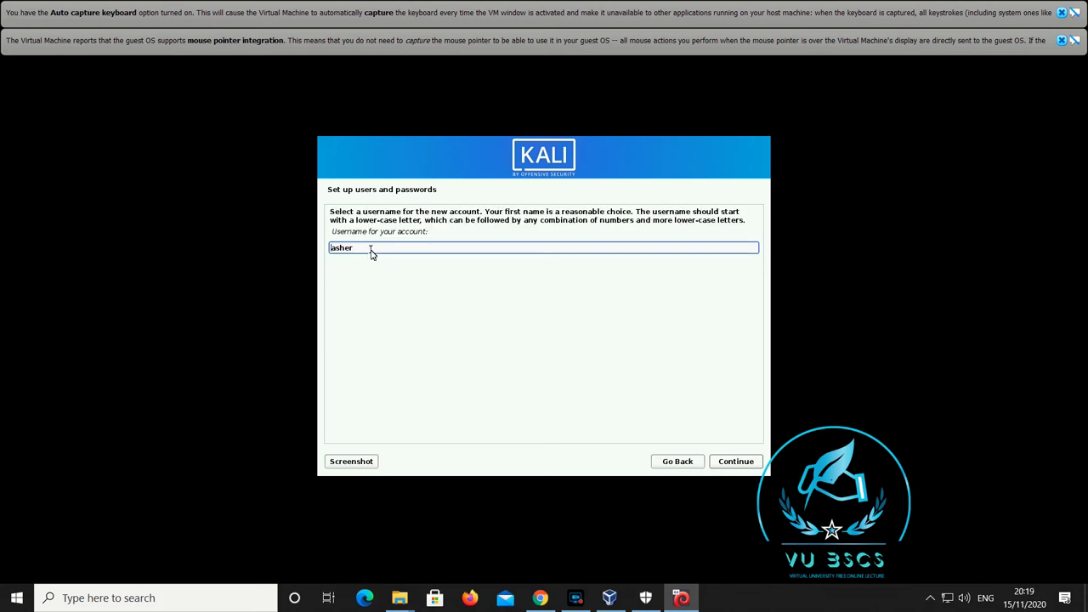
Step: Set the username and the user's password, then select the Central time zone
key(BackSpace)
text(a)
click(735, 461)
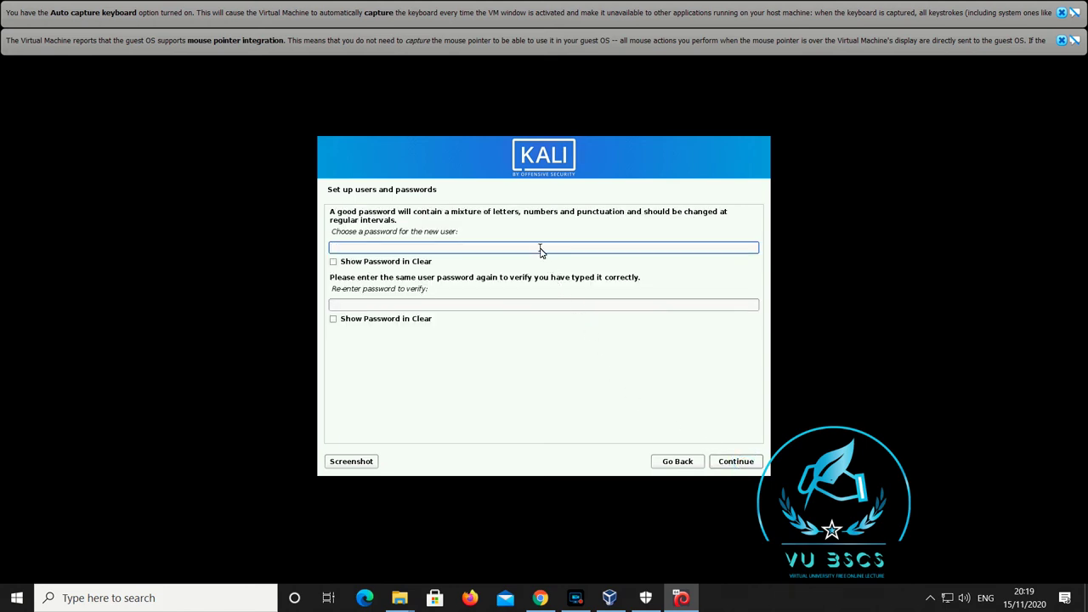
text(●●●●●●●●●●)
click(419, 306)
text(●●●●●●●●●●)
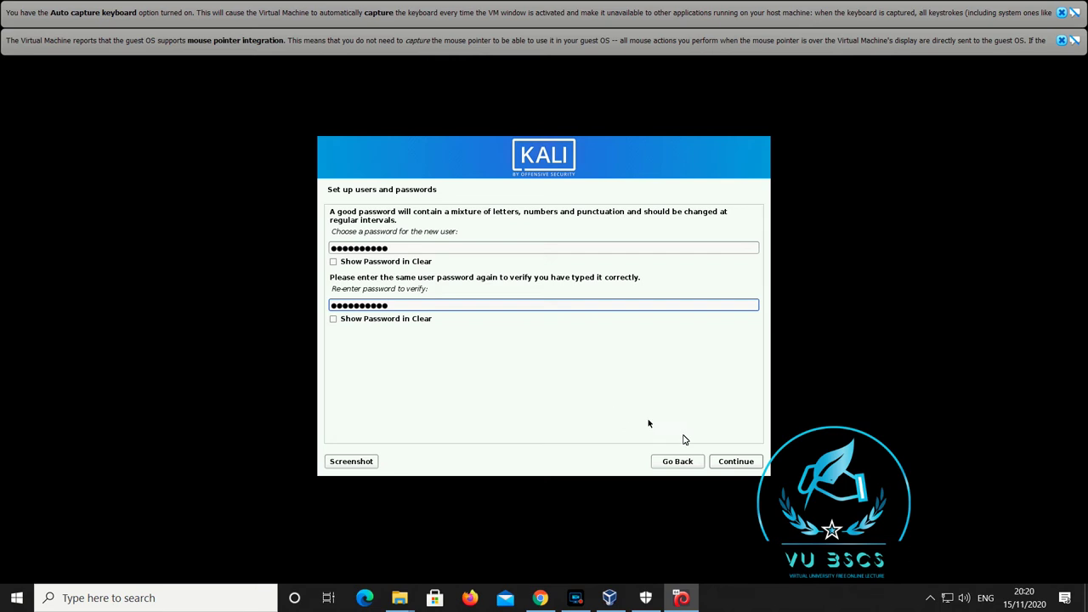
click(733, 466)
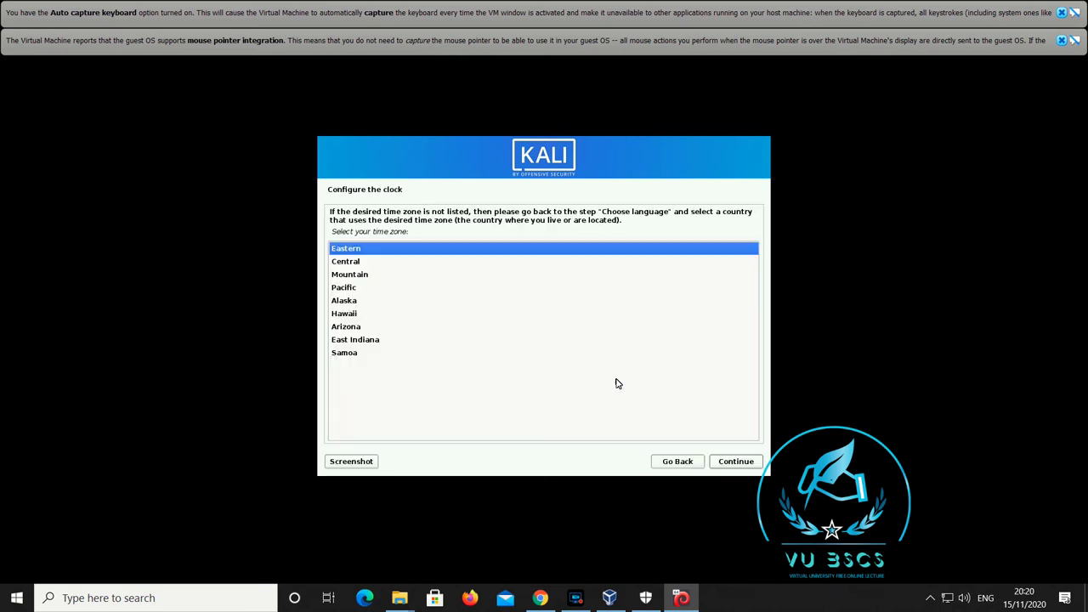
click(351, 263)
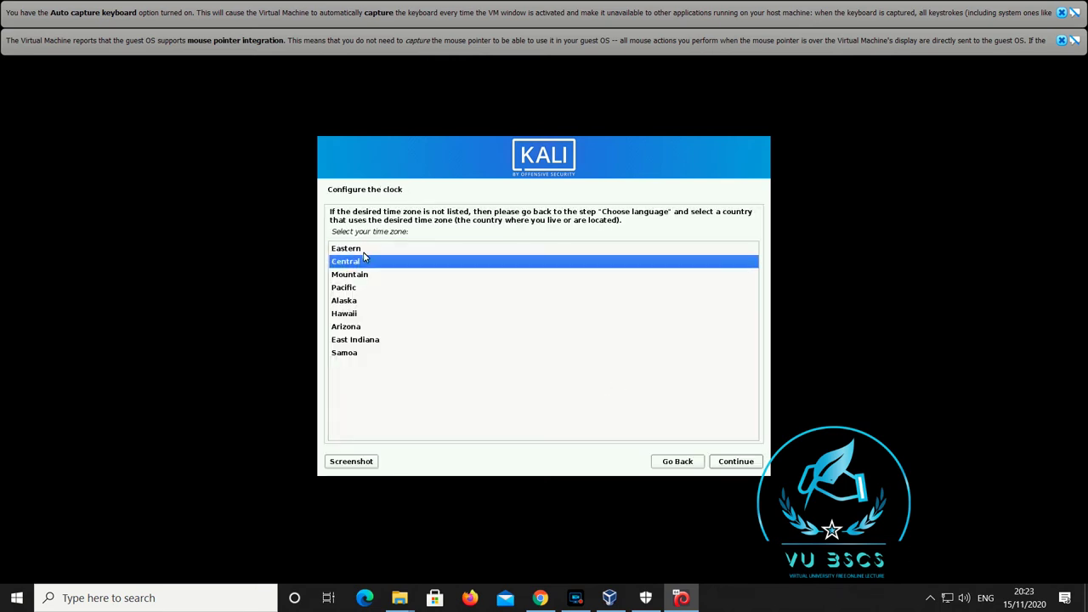
Step: Confirm Central time, then guided-partition the whole 53.7 GB disk as one partition and write it
click(736, 462)
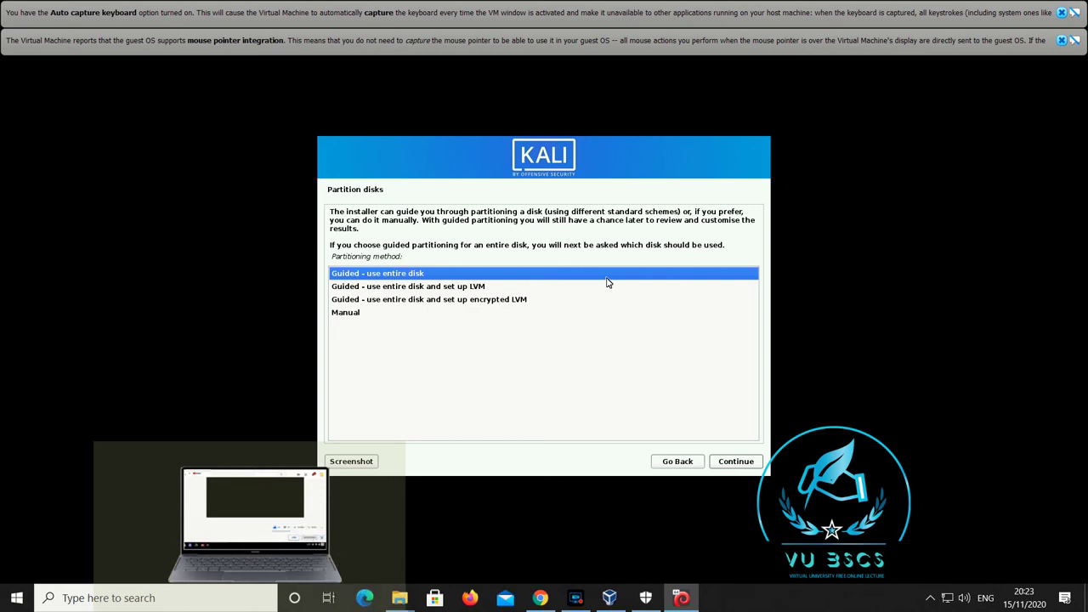
click(736, 463)
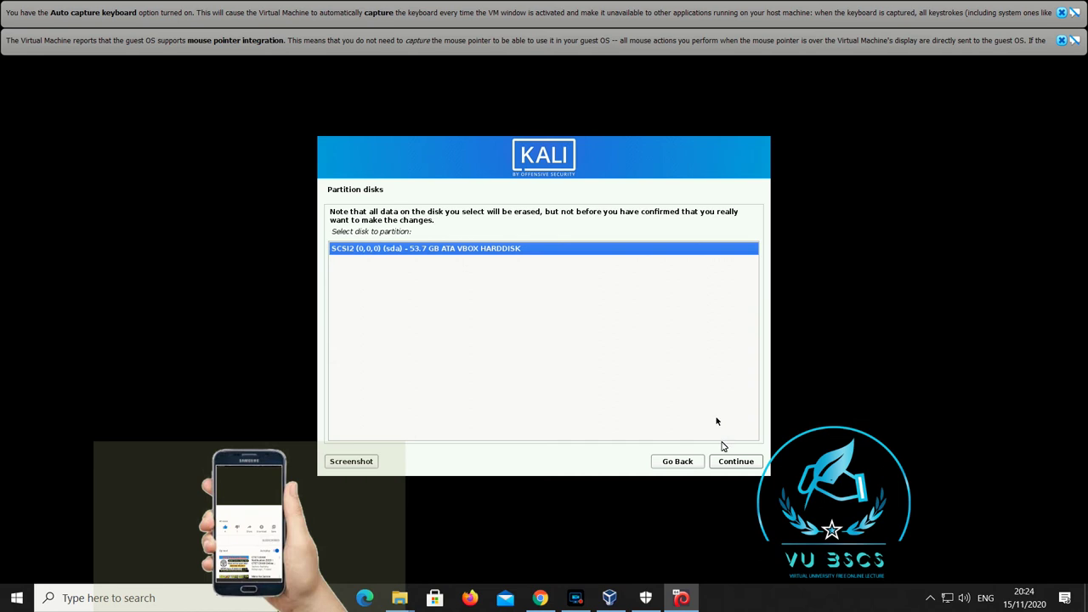
click(736, 463)
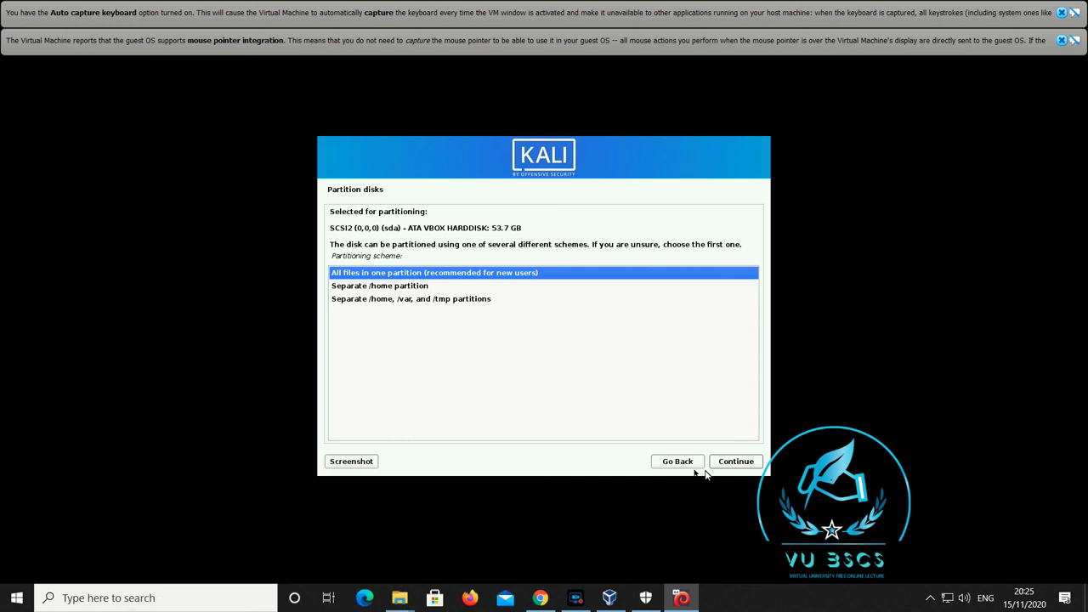
click(733, 463)
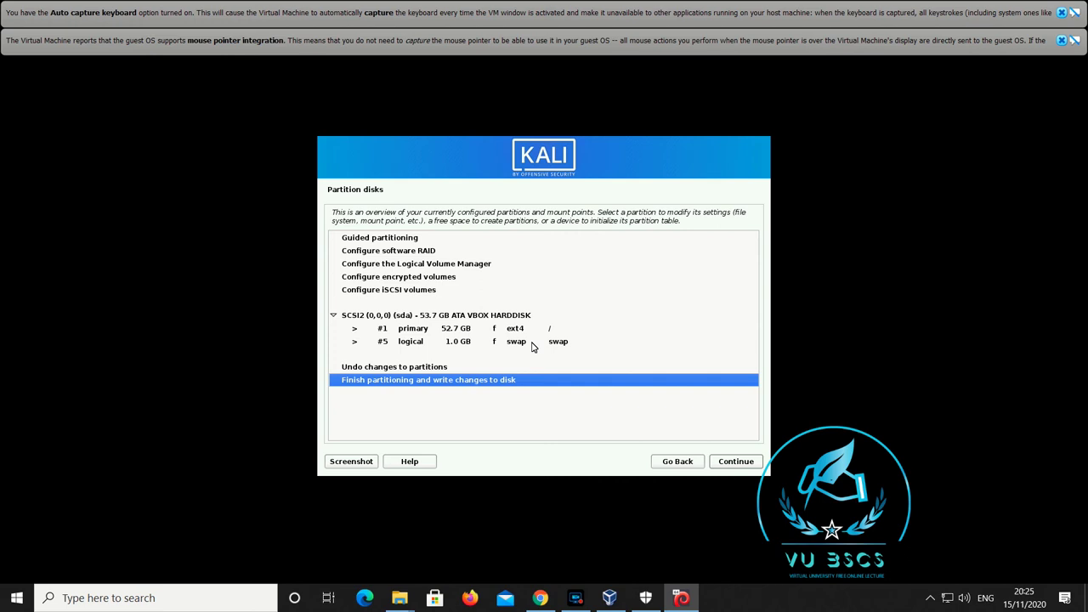
click(532, 346)
click(451, 384)
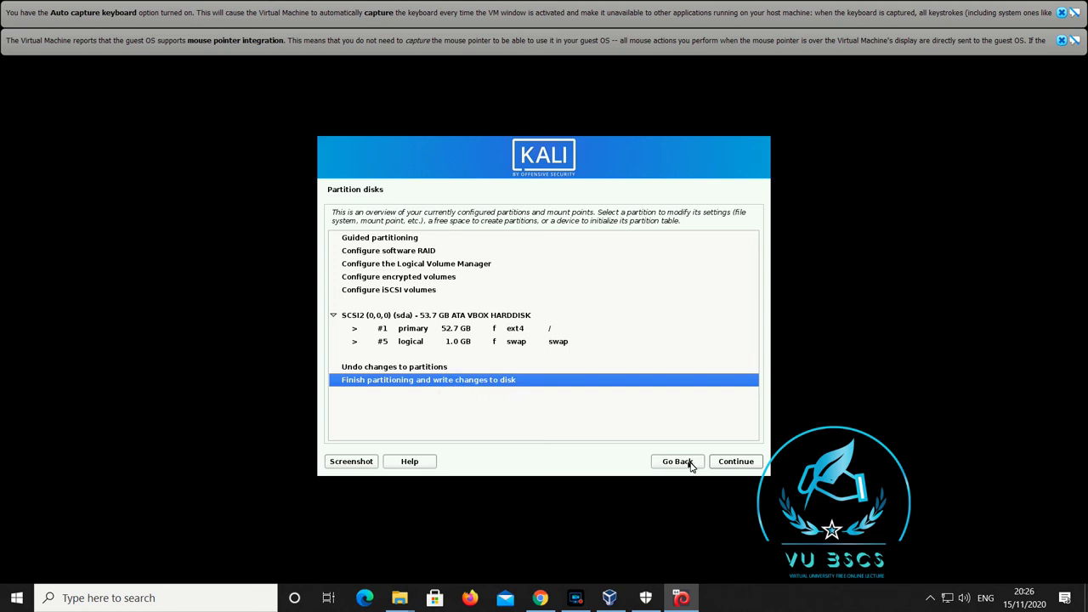
click(739, 464)
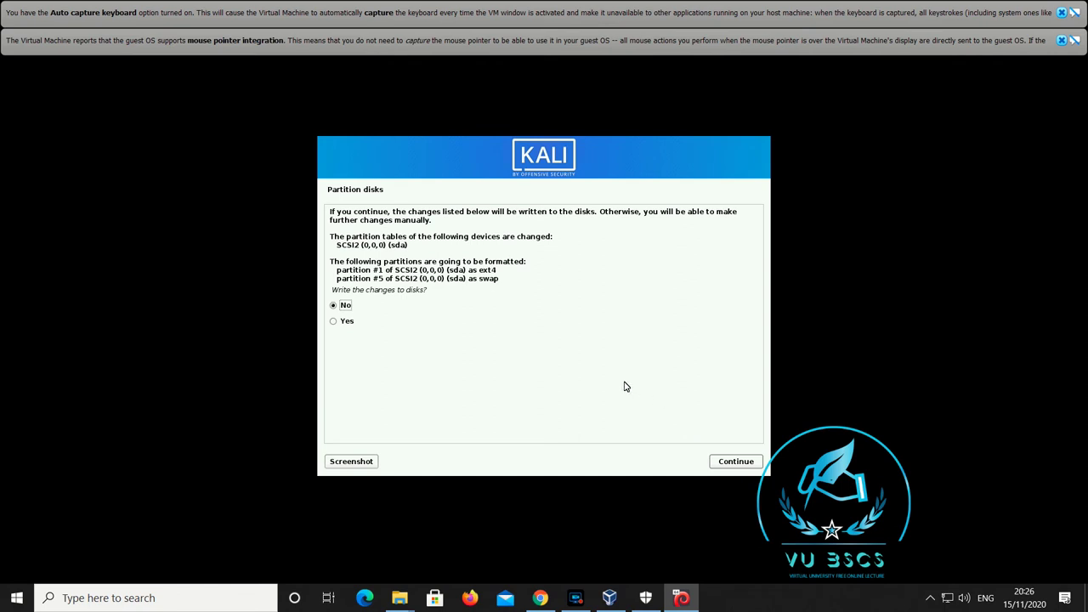
click(333, 321)
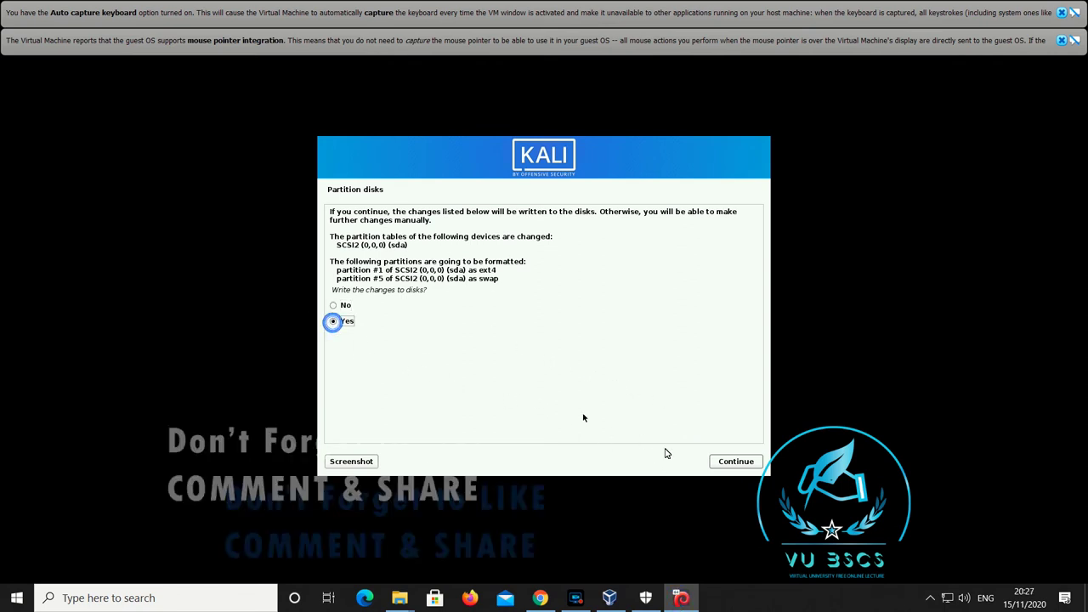
click(736, 468)
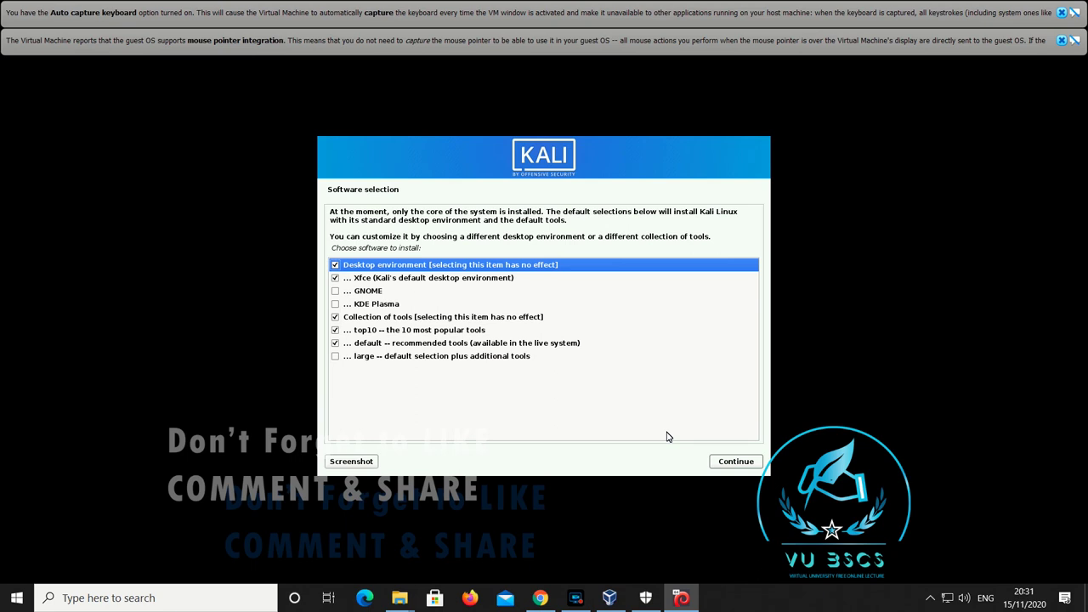
Step: Add the large tool collection, run the installation, and reboot to the login screen
click(336, 357)
click(722, 460)
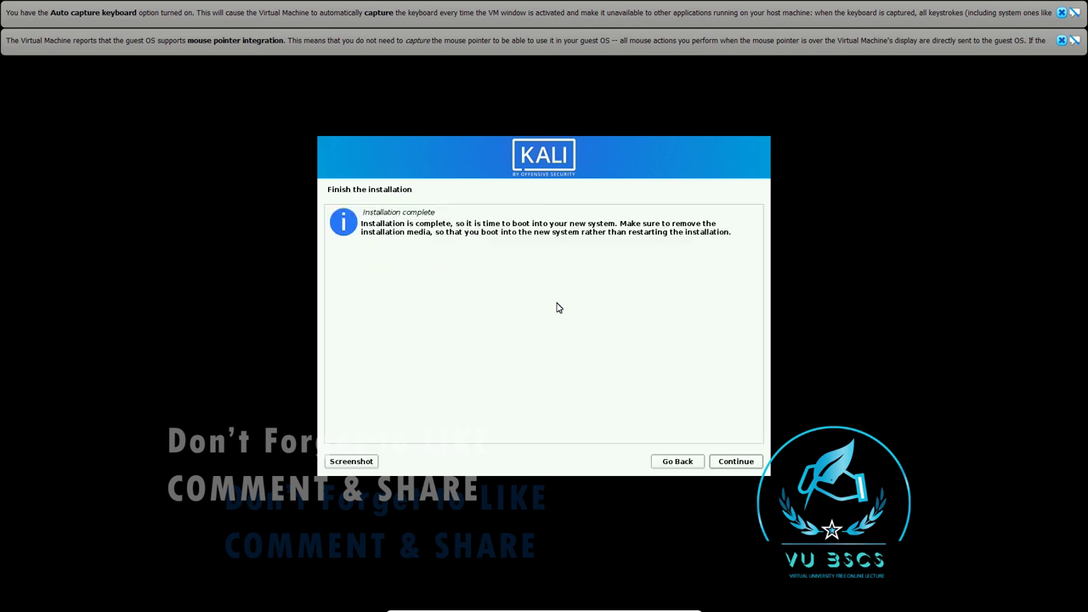
click(740, 463)
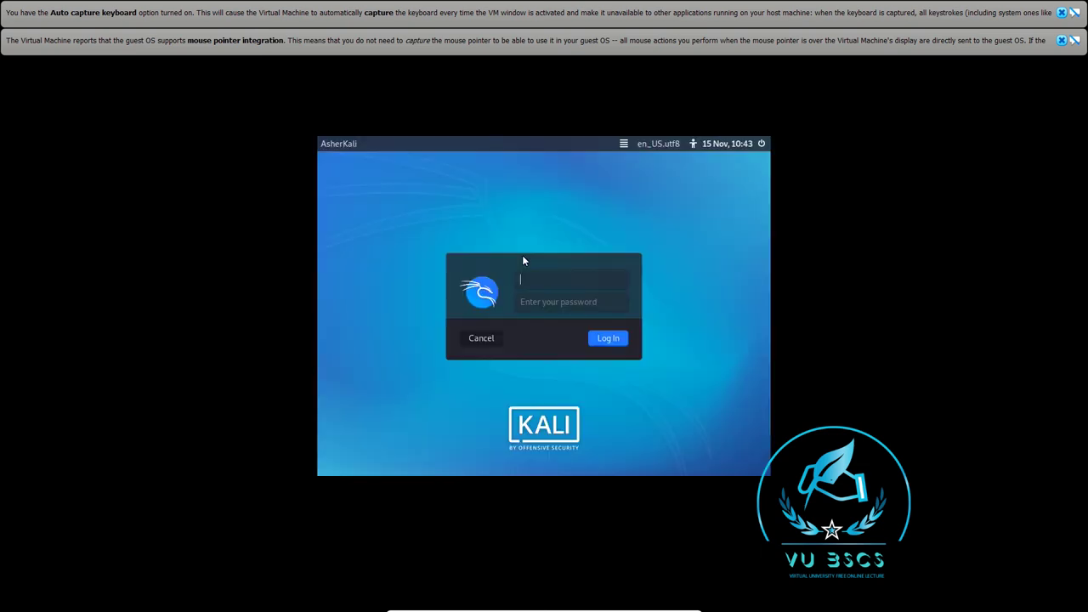
Step: Log in to Kali with the user's username and password
text(er)
click(544, 303)
click(607, 338)
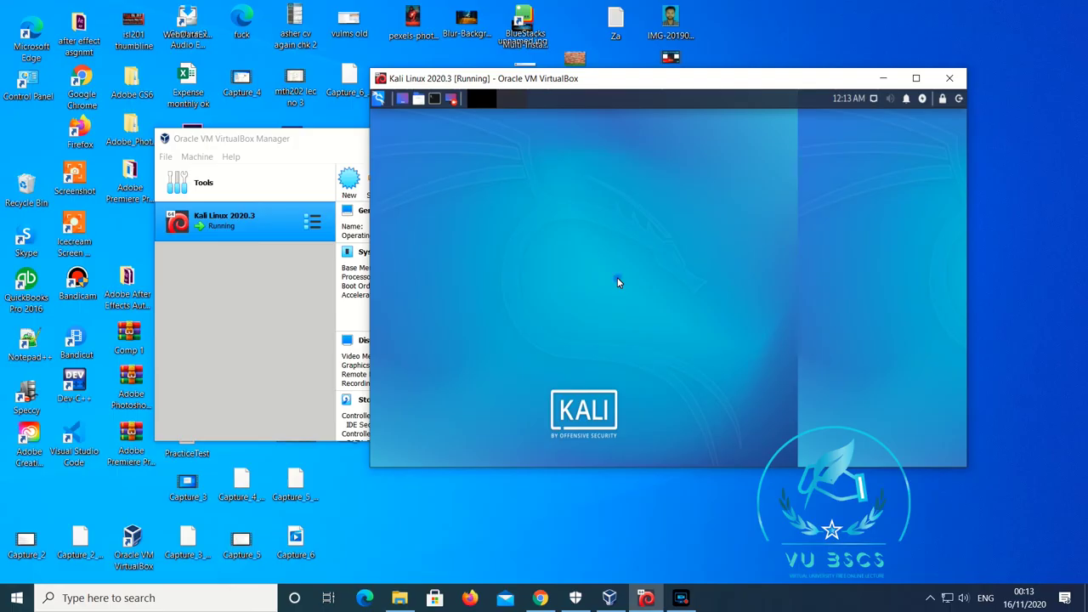
Step: Switch the VM to full-screen then seamless mode, make the desktop fill the screen, and open a terminal
key(ctrl+Home)
mouse_move(714, 302)
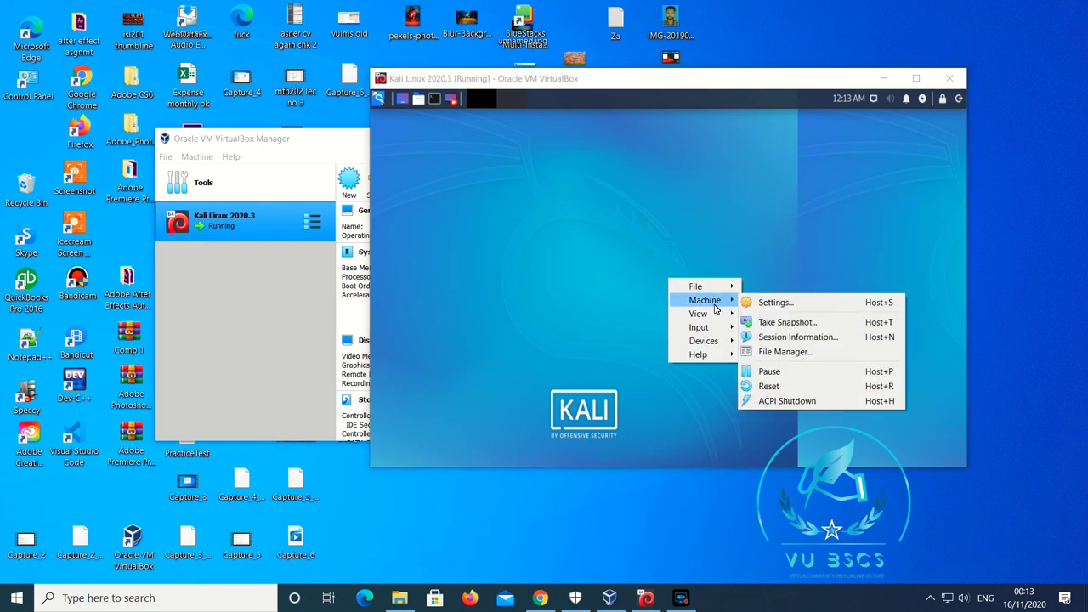
click(765, 314)
click(639, 333)
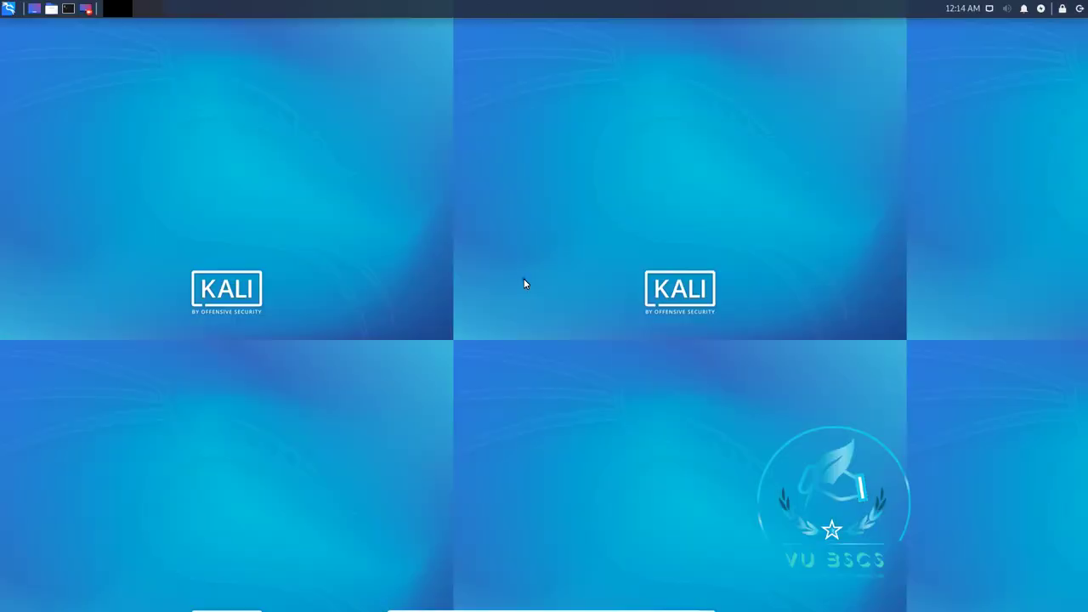
key(ctrl+Home)
mouse_move(609, 347)
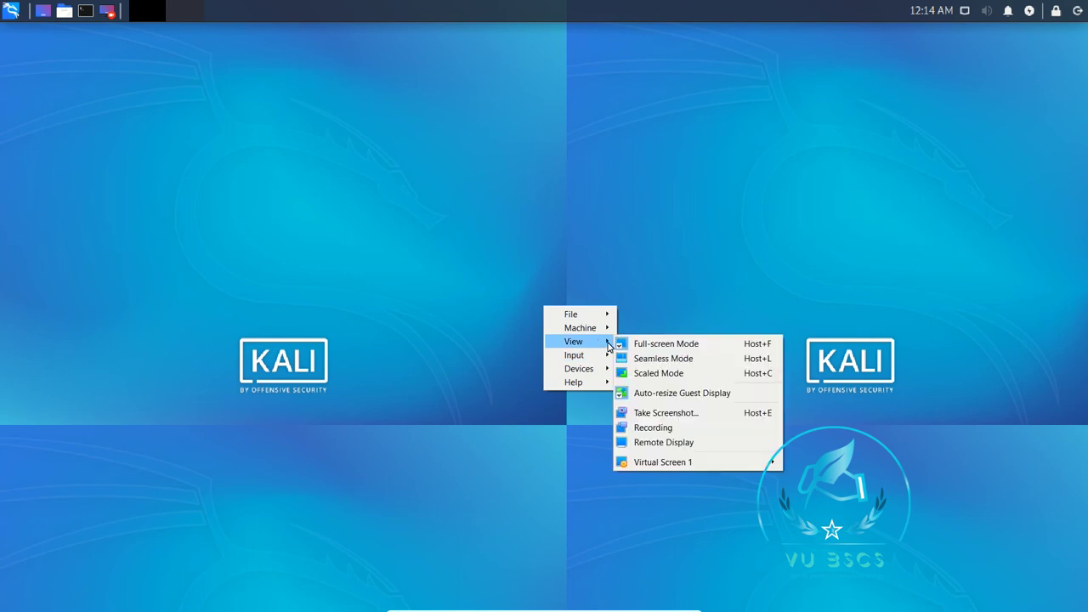
click(677, 358)
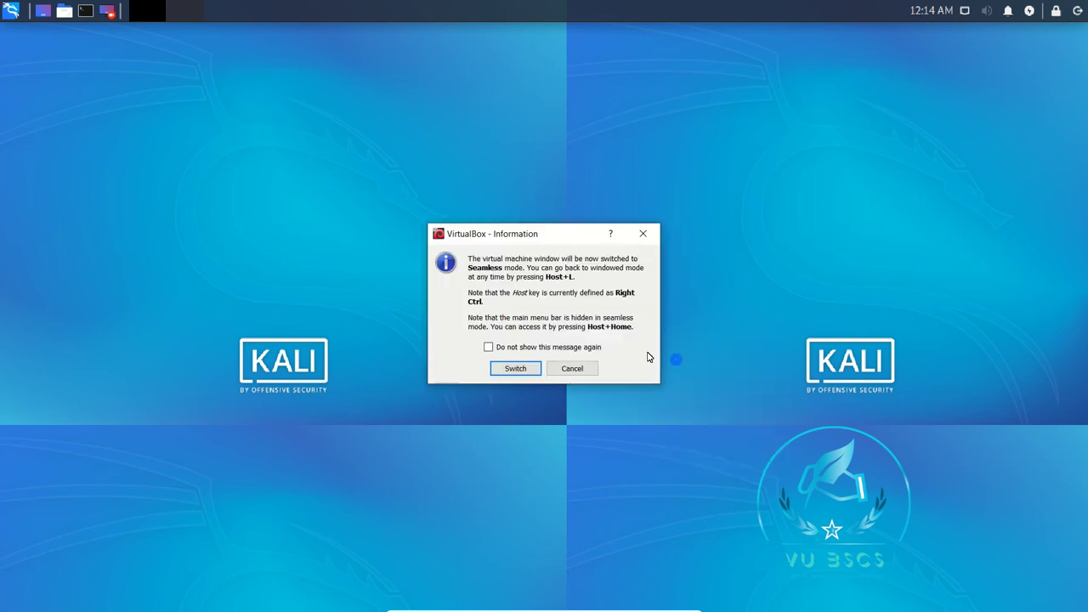
click(513, 367)
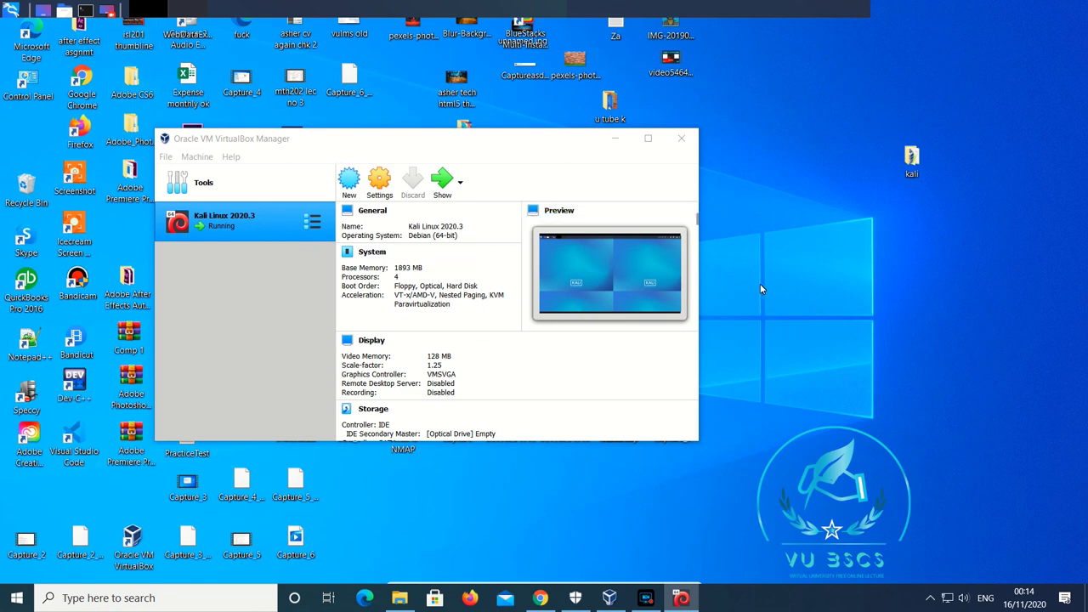
key(Control_R+f)
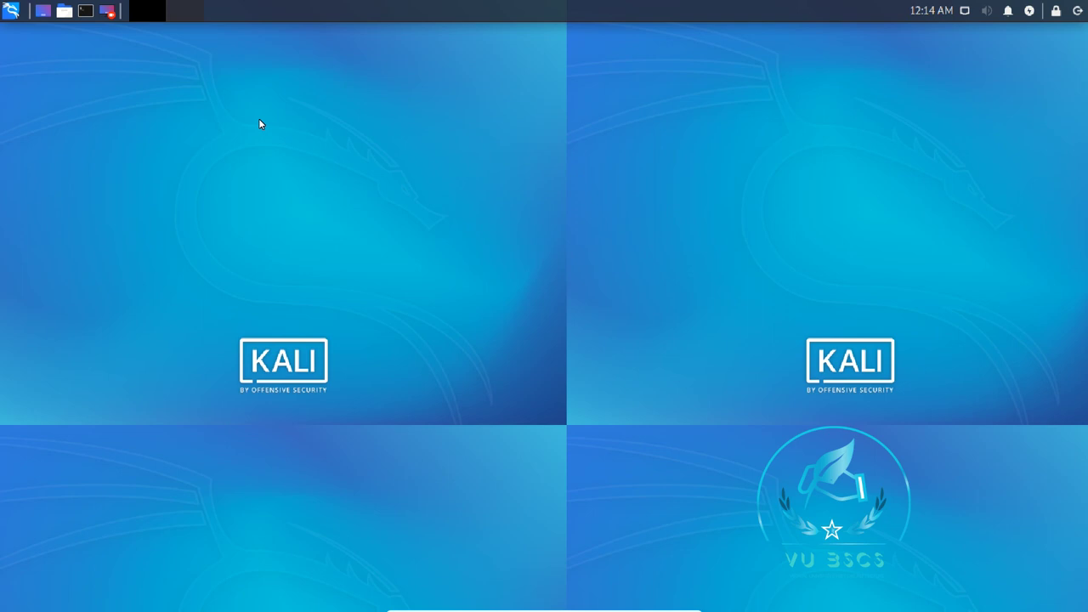
key(ctrl+alt+t)
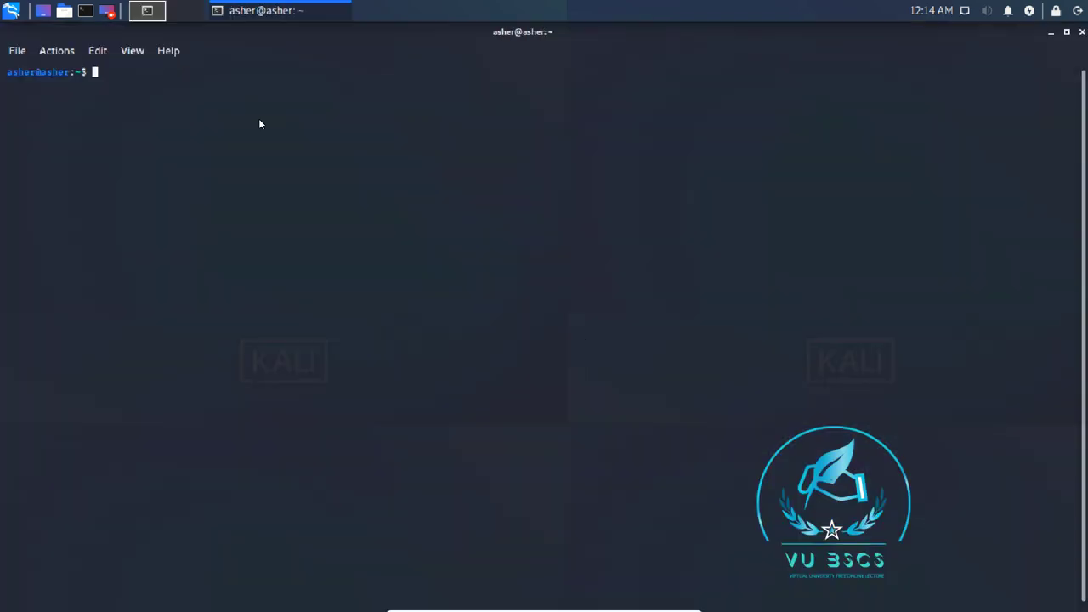
Step: Run lsb_release -a in the terminal
text(lsb_release a)
key(Left)
text(-)
key(Return)
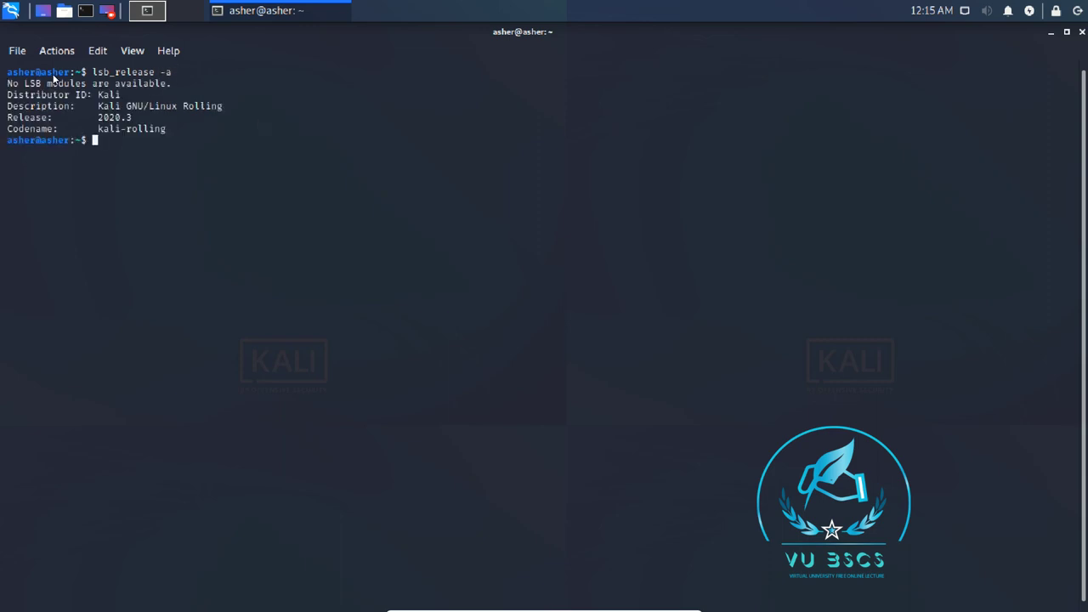
Step: Highlight the Kali GNU/Linux Rolling description and the Release 2020.3 line in the output
drag(95, 106, 235, 110)
drag(11, 119, 72, 121)
click(91, 119)
double_click(121, 117)
drag(9, 141, 99, 142)
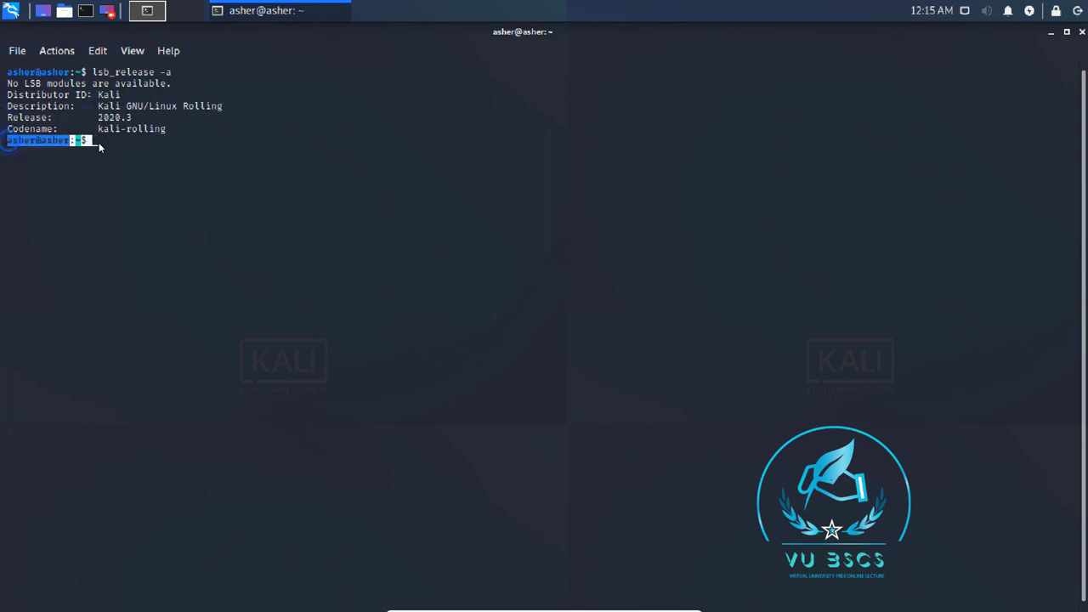
drag(98, 75, 167, 73)
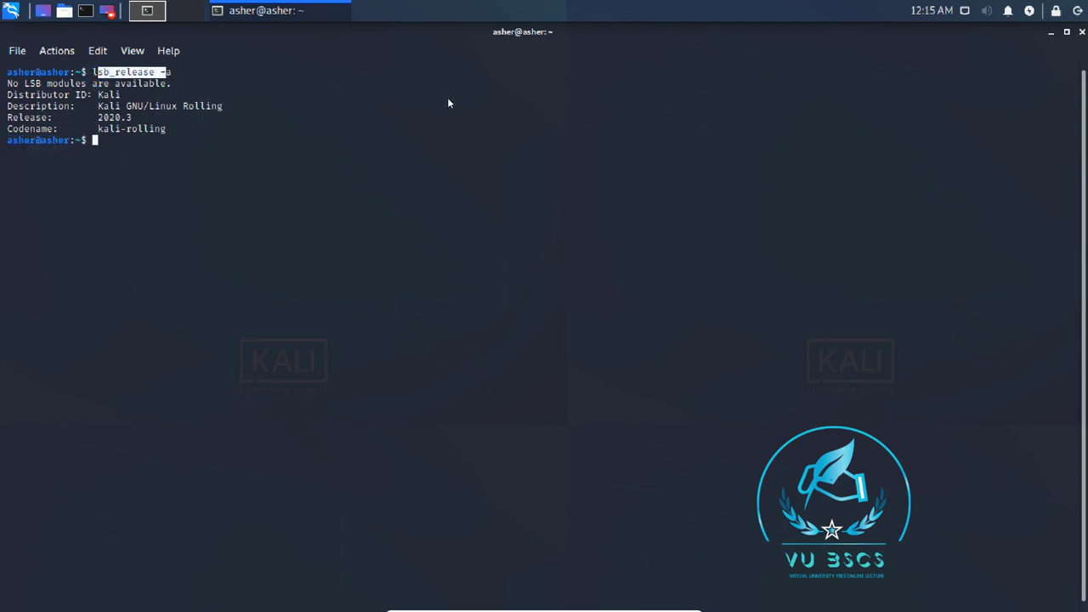